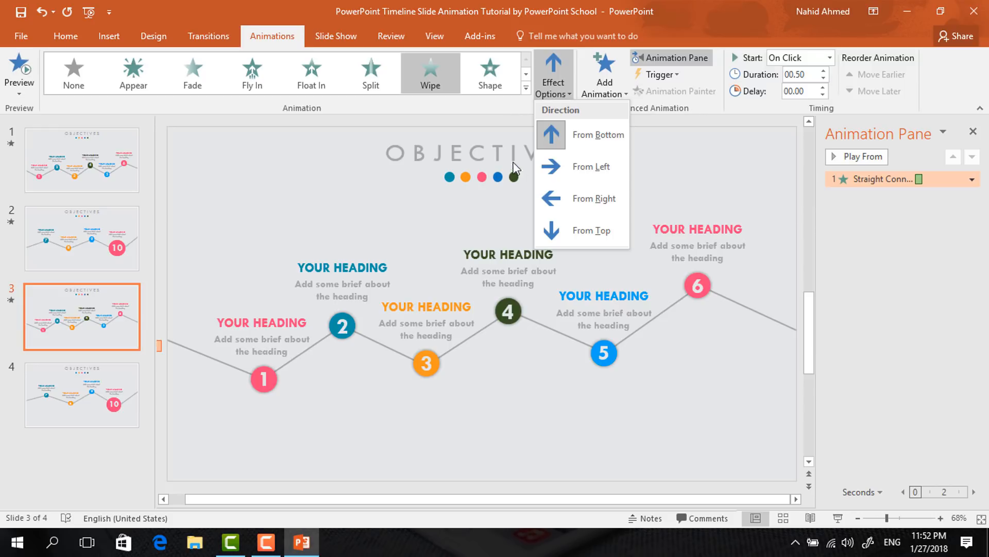
Set the first connector line's Wipe direction to From Left
click(567, 175)
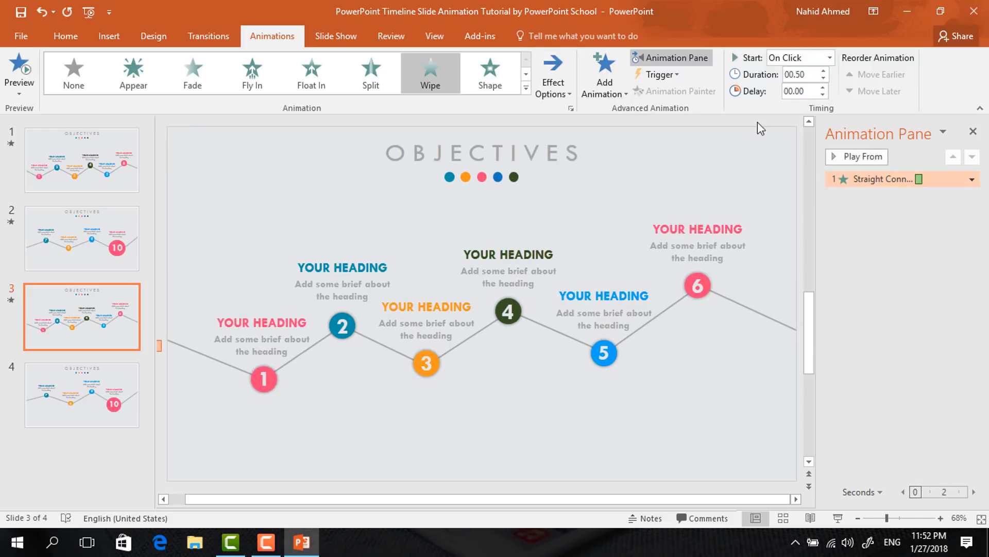
Add a Zoom entrance to circle 1, starting With Previous with a 0.25 second delay
click(276, 380)
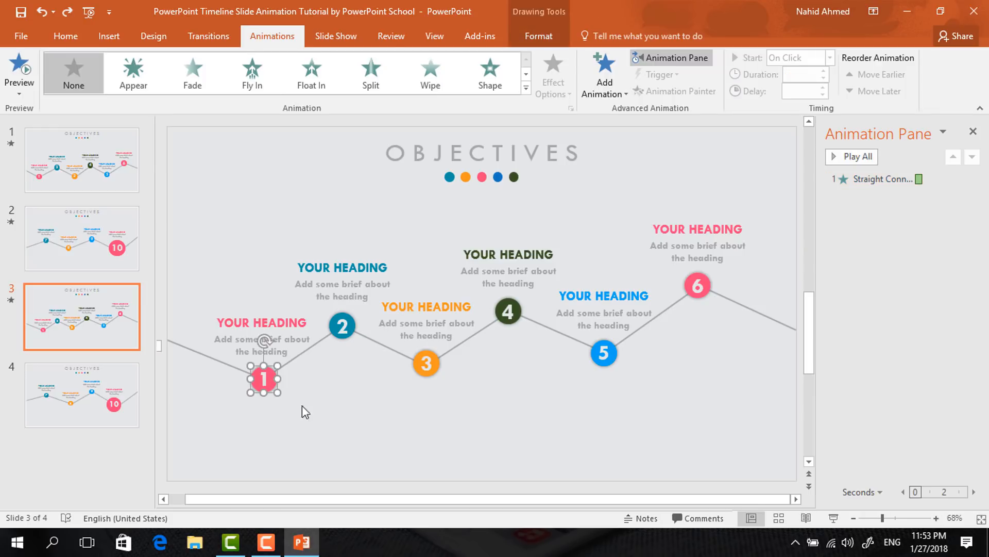
click(606, 92)
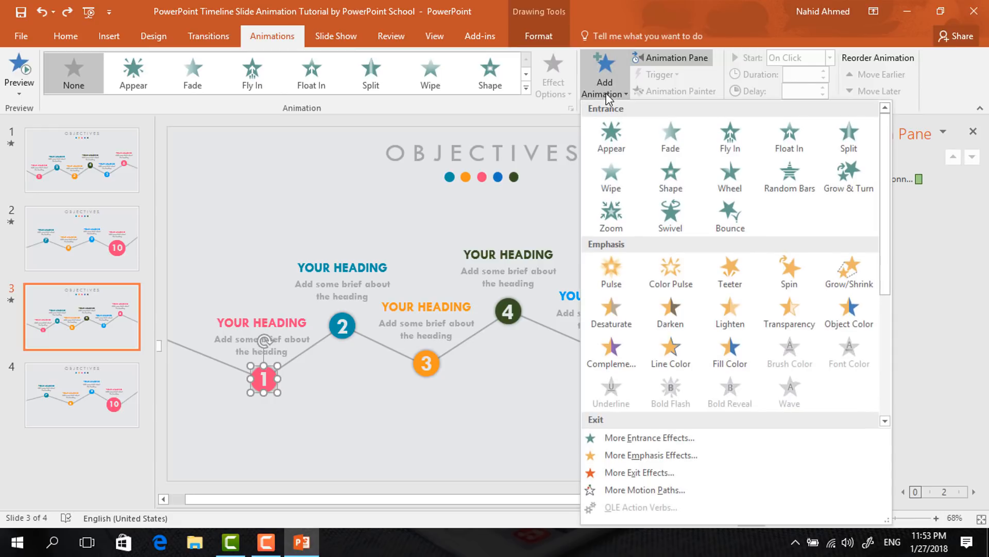
click(610, 215)
click(831, 58)
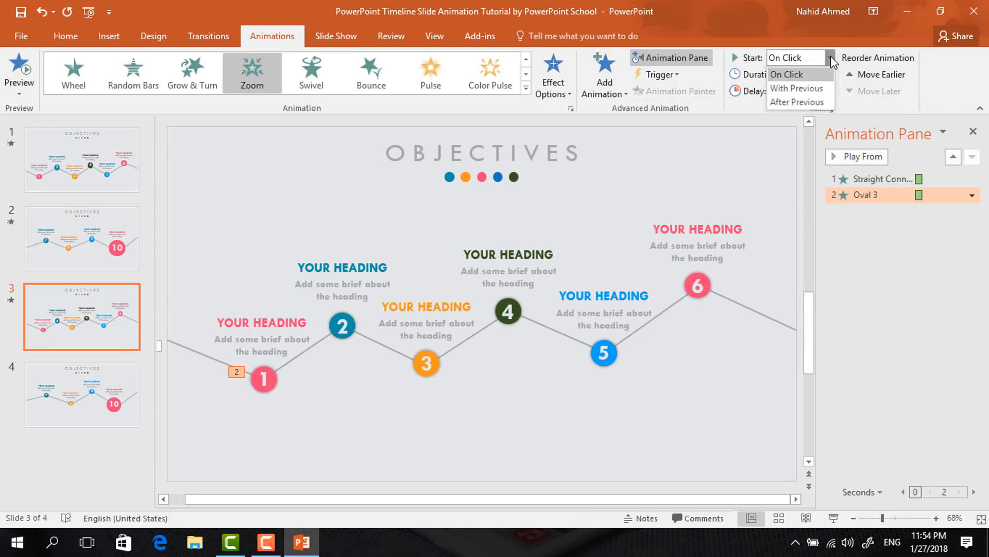
click(818, 85)
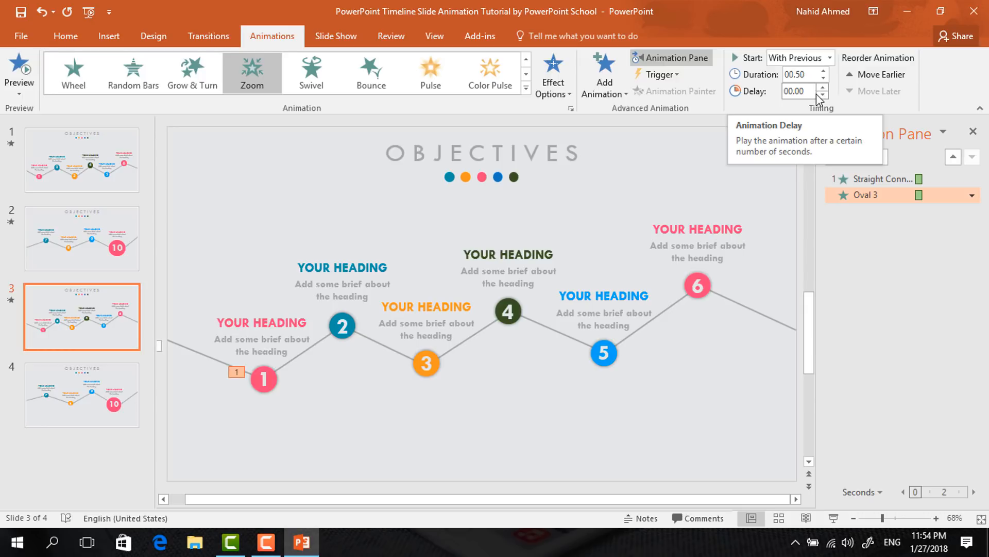
click(823, 87)
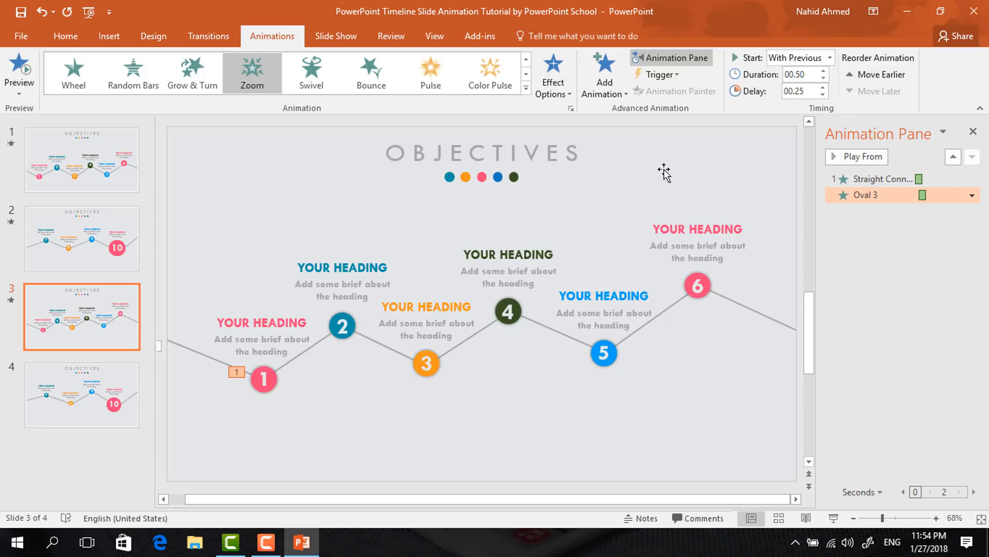
Add a Zoom entrance to the number 1 text box inside the circle, starting After Previous
click(269, 380)
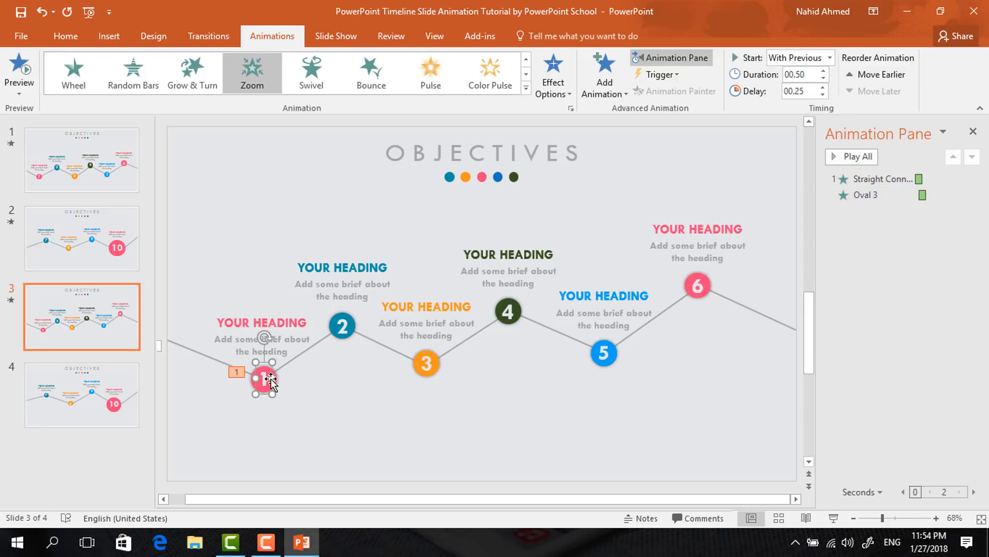
click(606, 85)
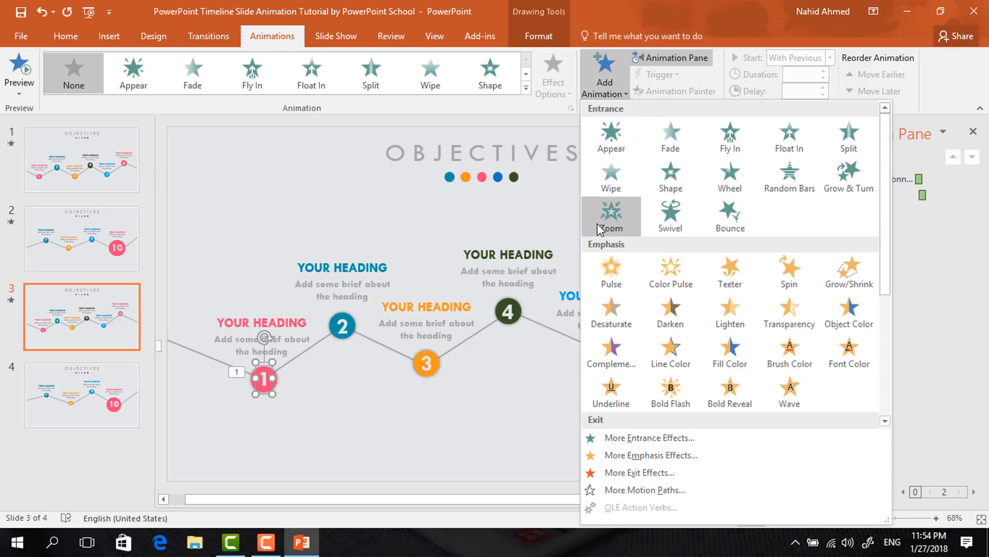
click(598, 224)
click(830, 59)
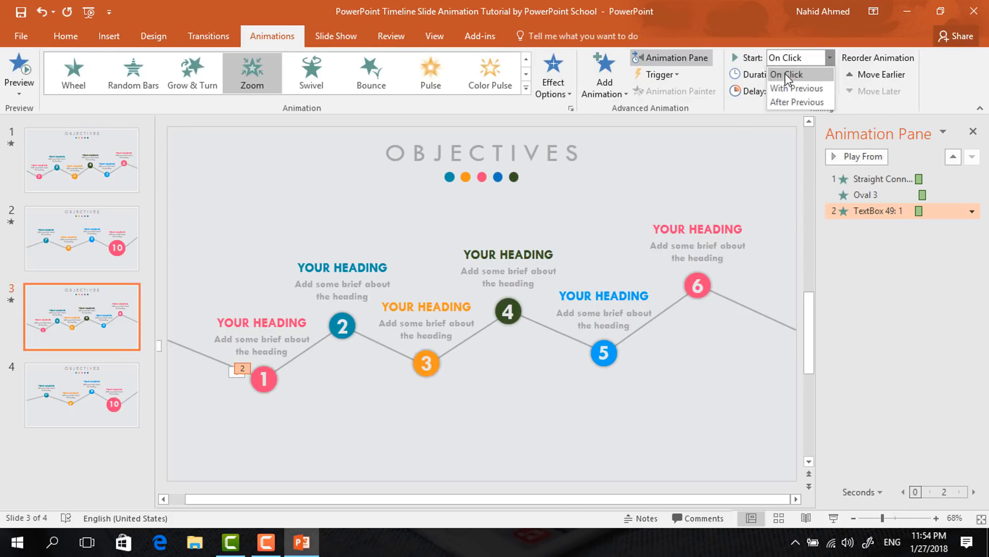
click(778, 102)
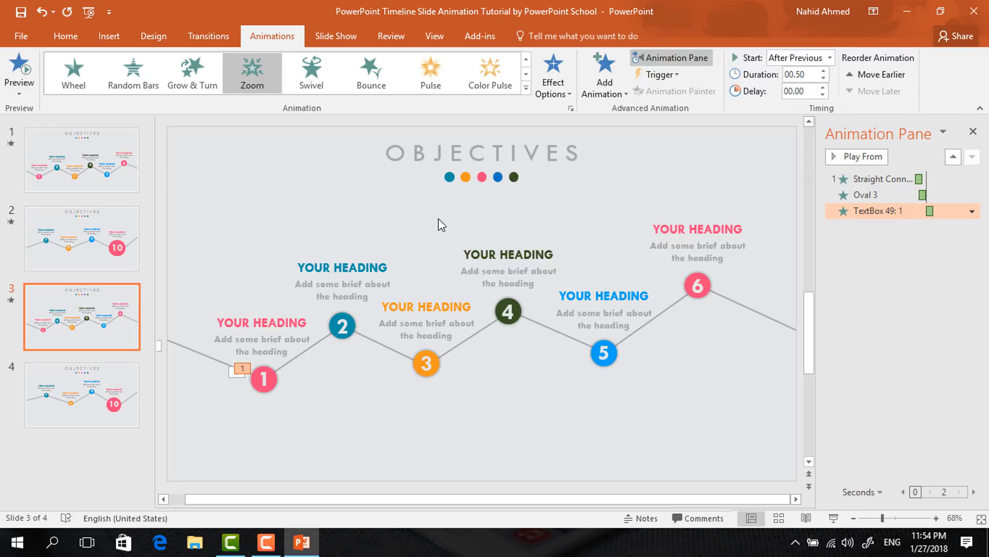
Add a Zoom entrance to the first heading group above circle 1, starting After Previous
click(255, 310)
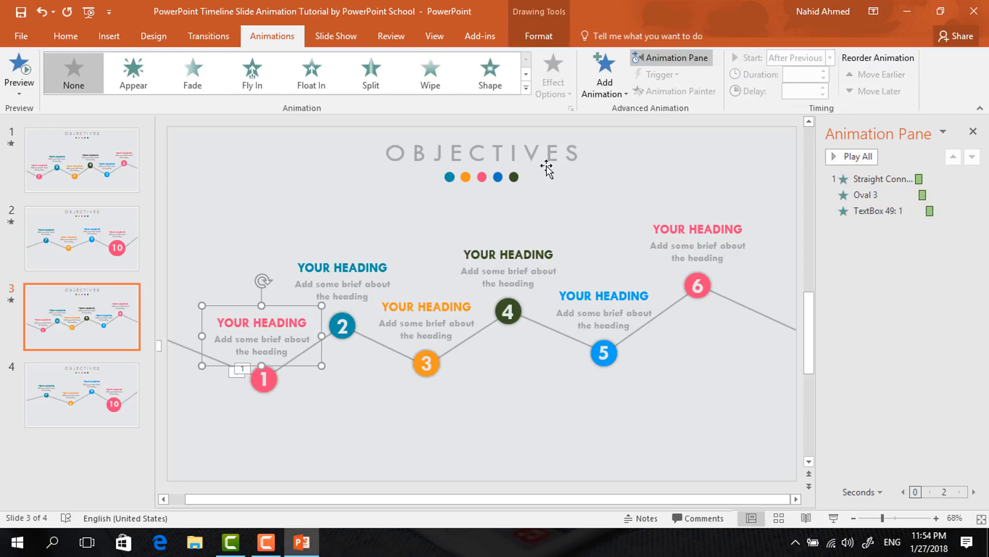
click(598, 88)
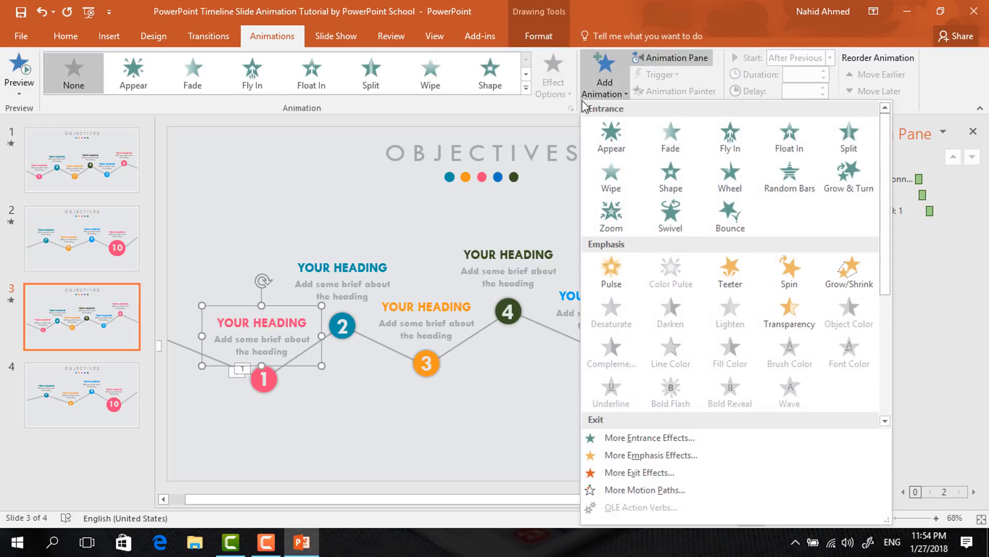
click(604, 224)
click(828, 60)
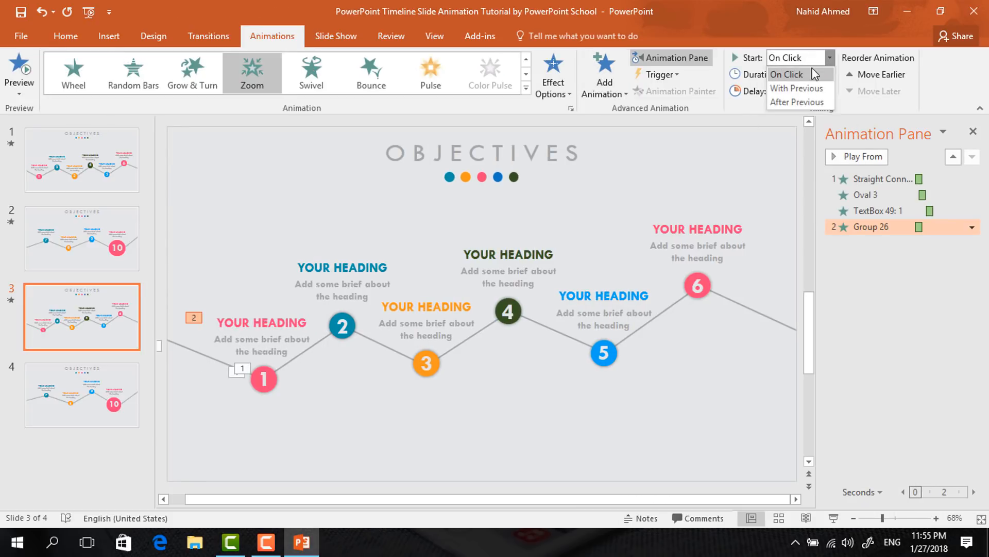
click(781, 103)
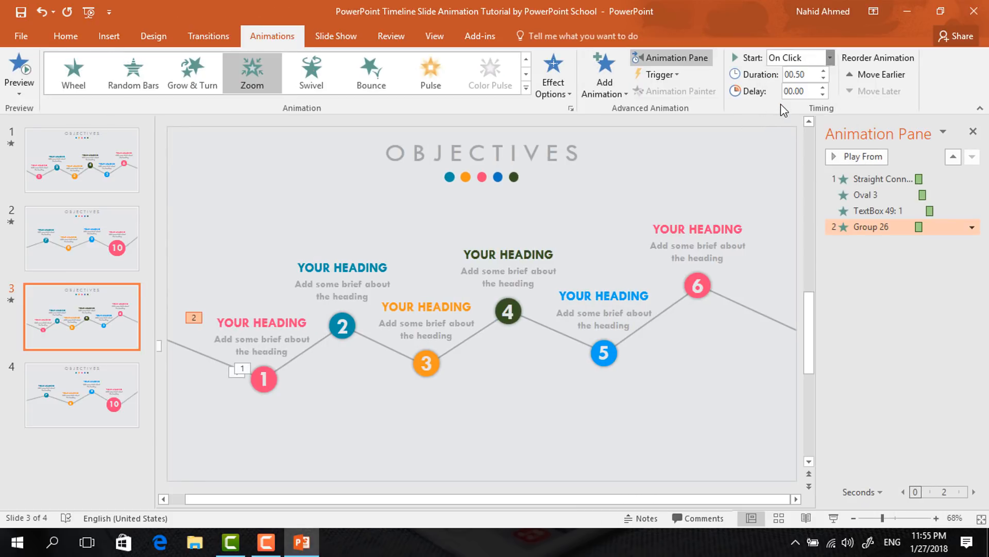
Apply a Wipe From Left to the connector between circles 1 and 2, starting With Previous with 0.25 second delay
click(282, 367)
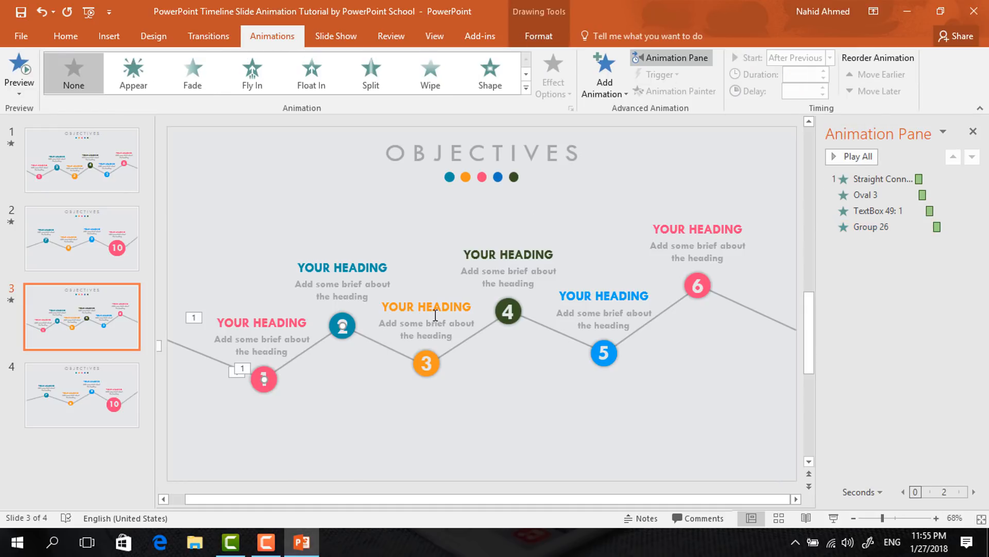
click(430, 75)
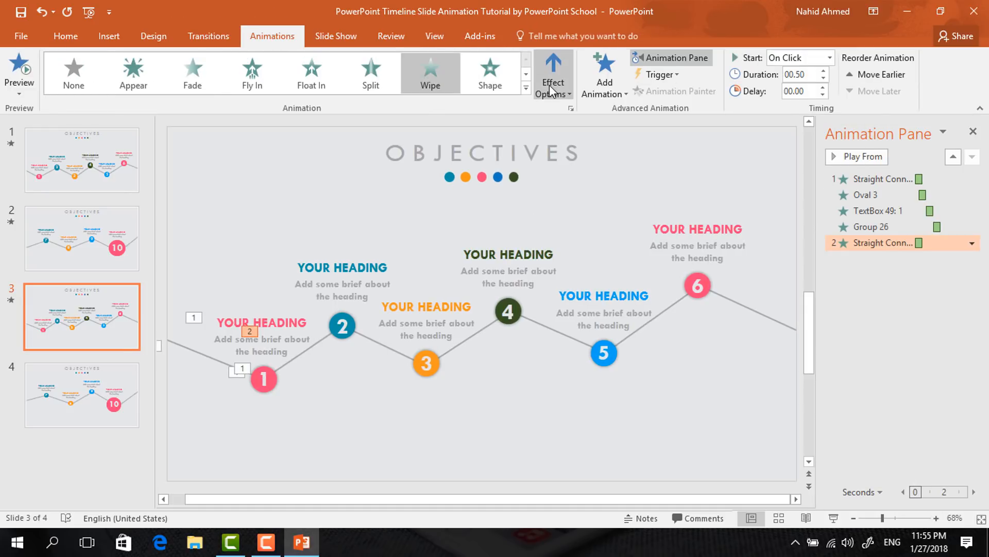
click(549, 85)
click(575, 166)
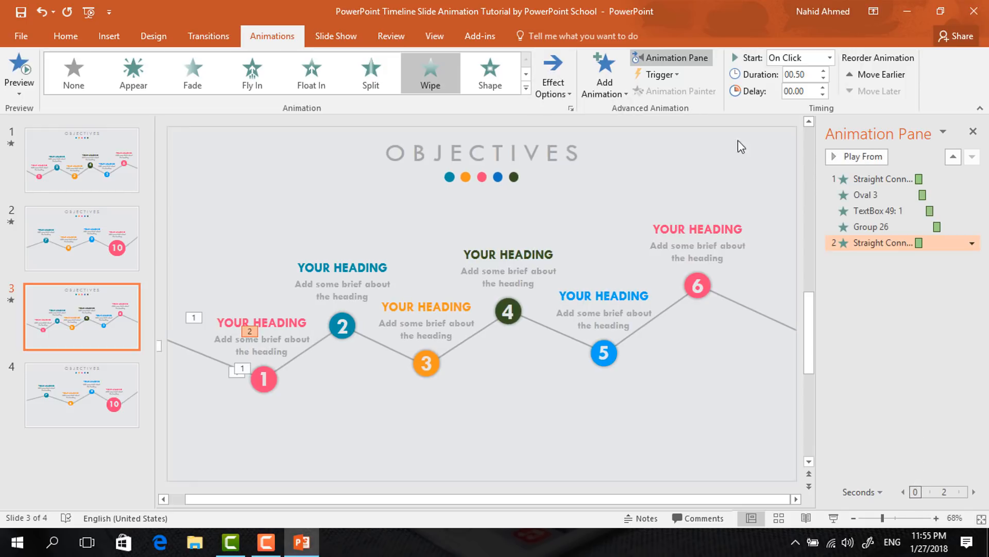
click(829, 58)
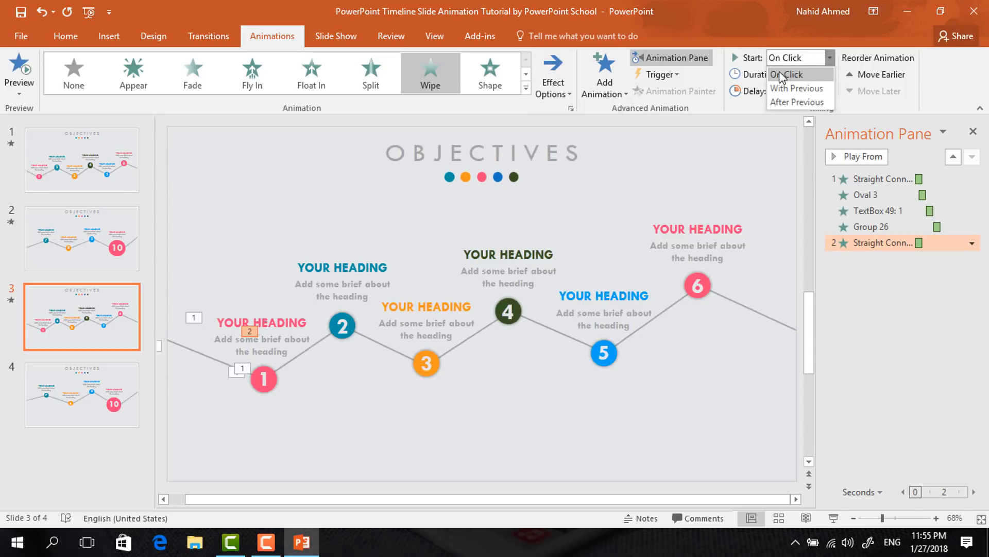
click(776, 88)
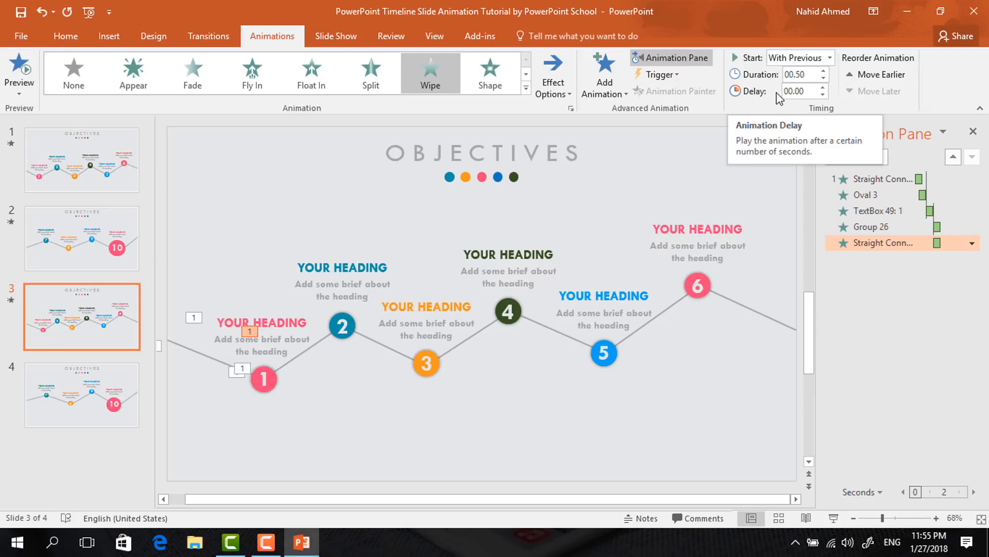
click(823, 87)
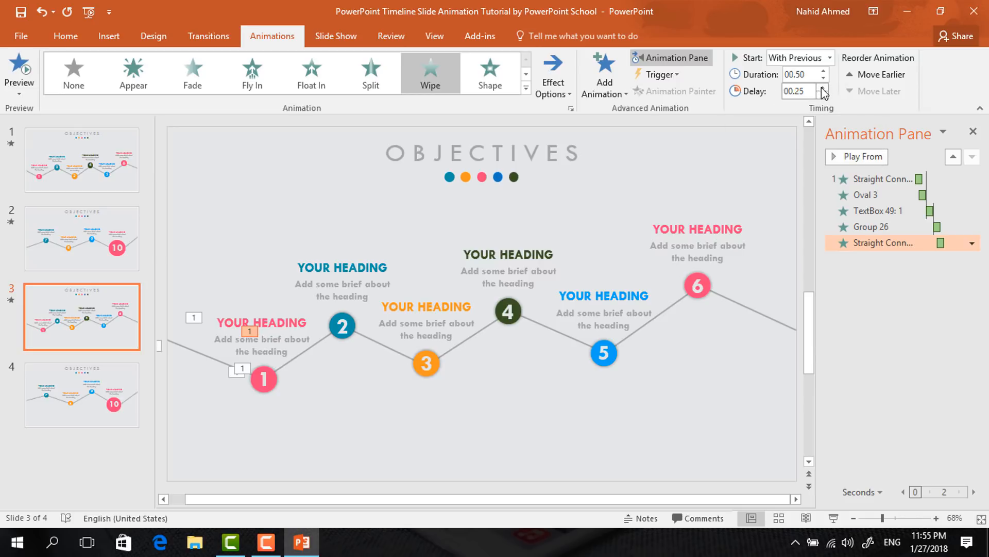
Add a Zoom entrance to circle 2, starting With Previous with a 0.50 second delay
click(355, 324)
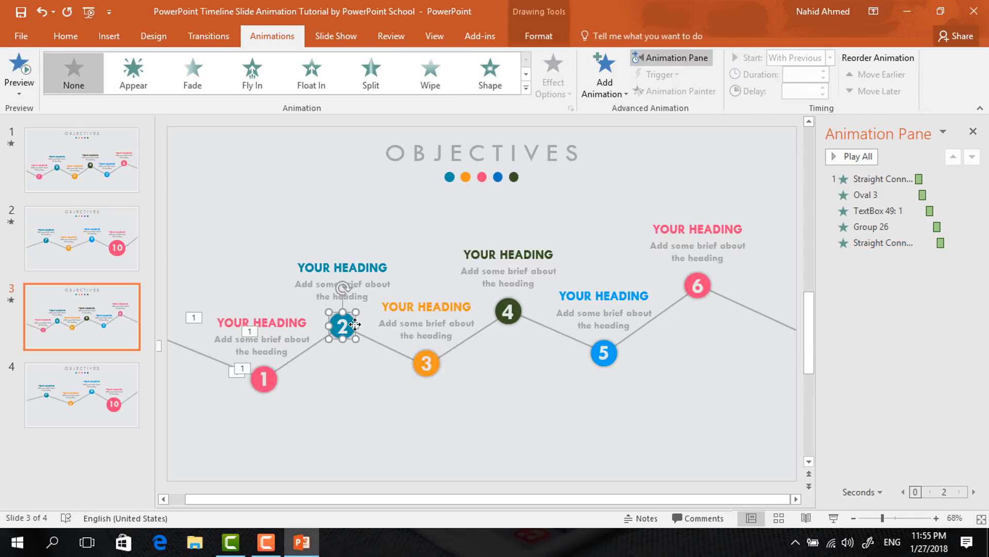
click(602, 92)
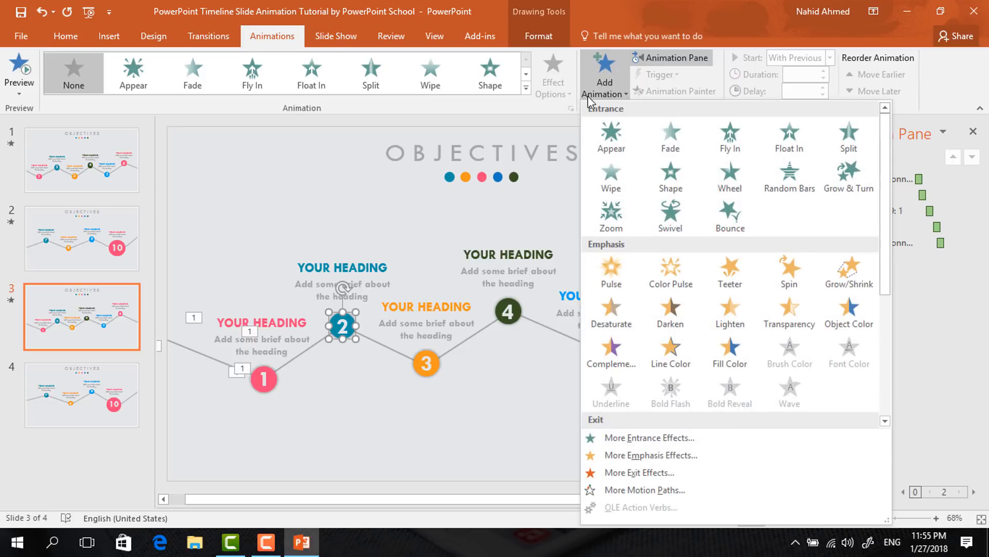
click(592, 209)
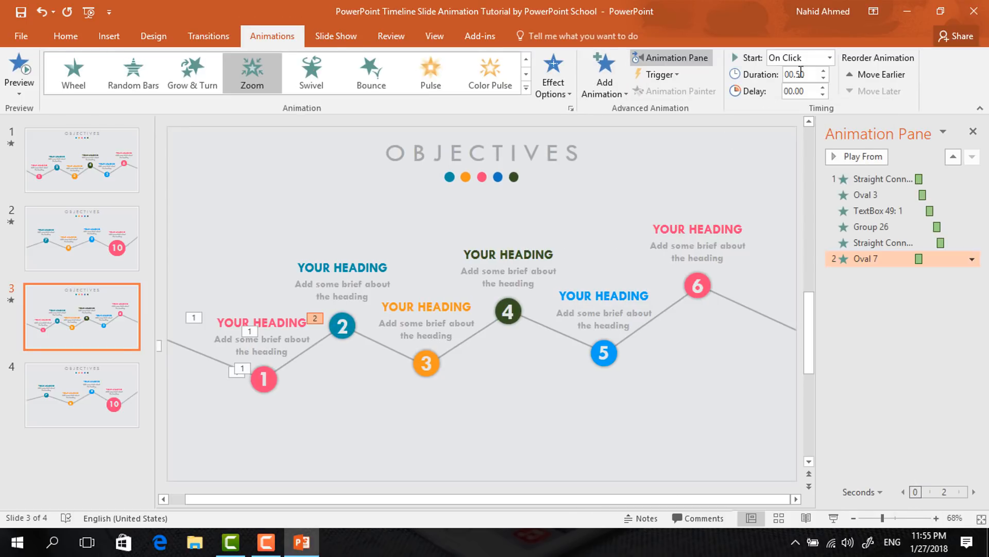
click(829, 59)
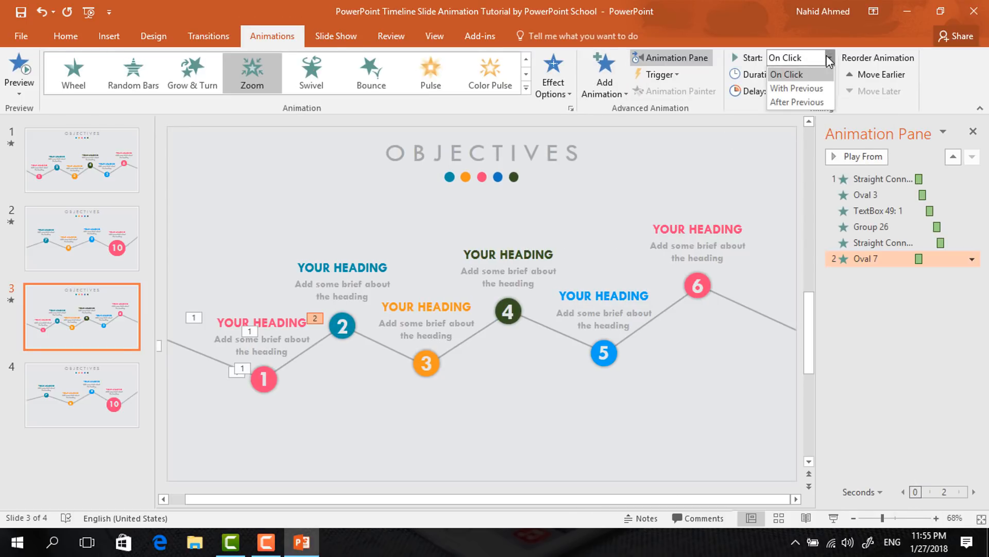
click(797, 88)
click(823, 87)
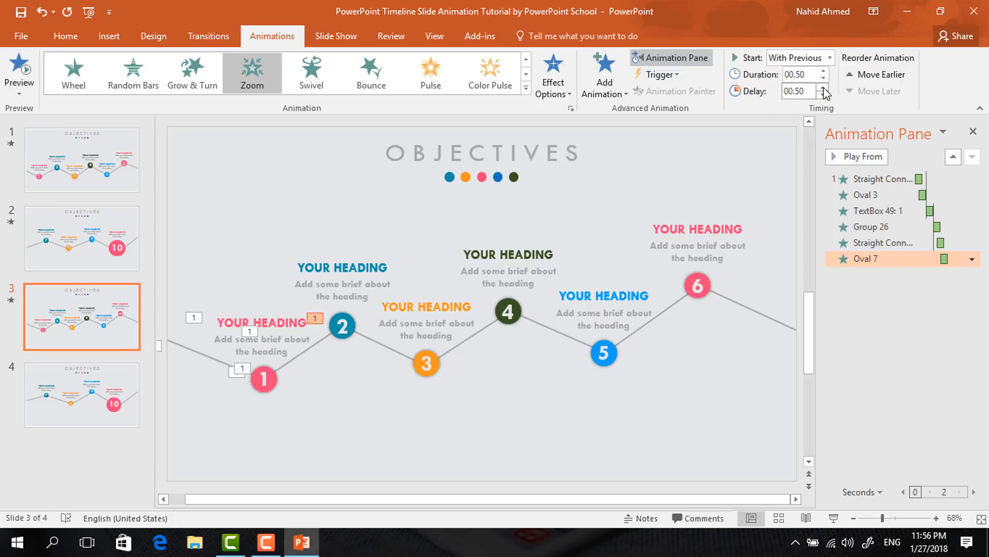
Add a Zoom entrance to the number 2 text box inside the circle, starting After Previous
click(337, 321)
click(607, 91)
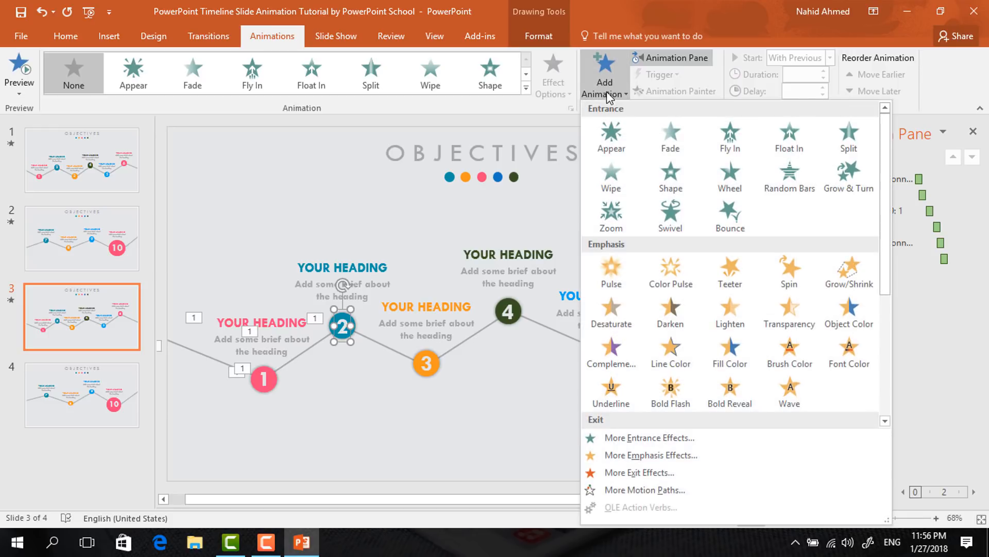
click(632, 220)
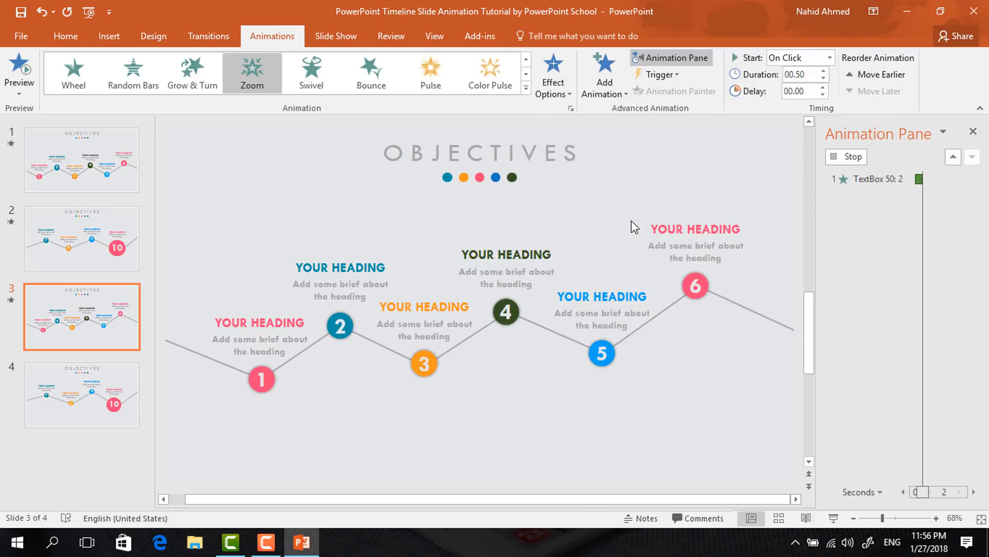
click(830, 58)
click(783, 102)
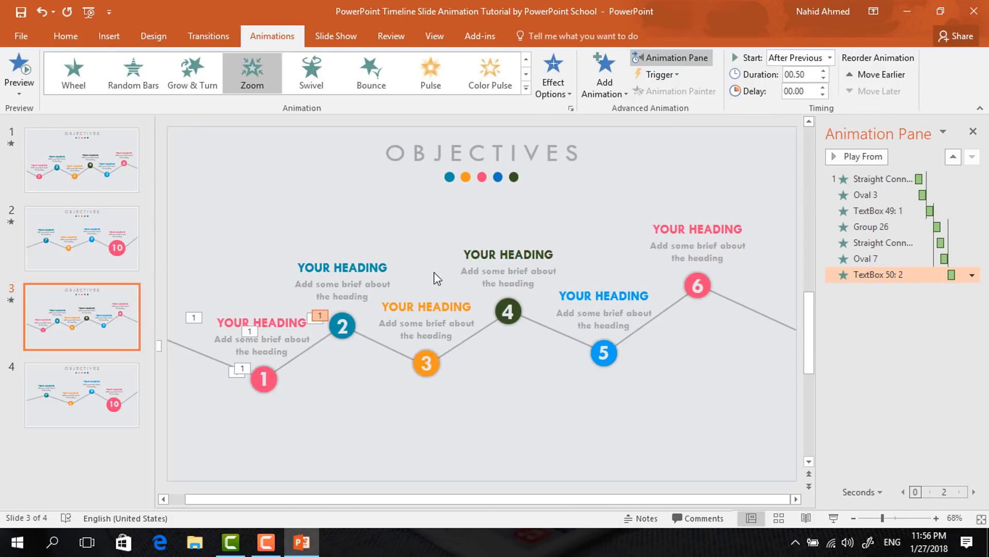
Add a Zoom entrance to the second heading group above circle 2, starting After Previous
click(365, 255)
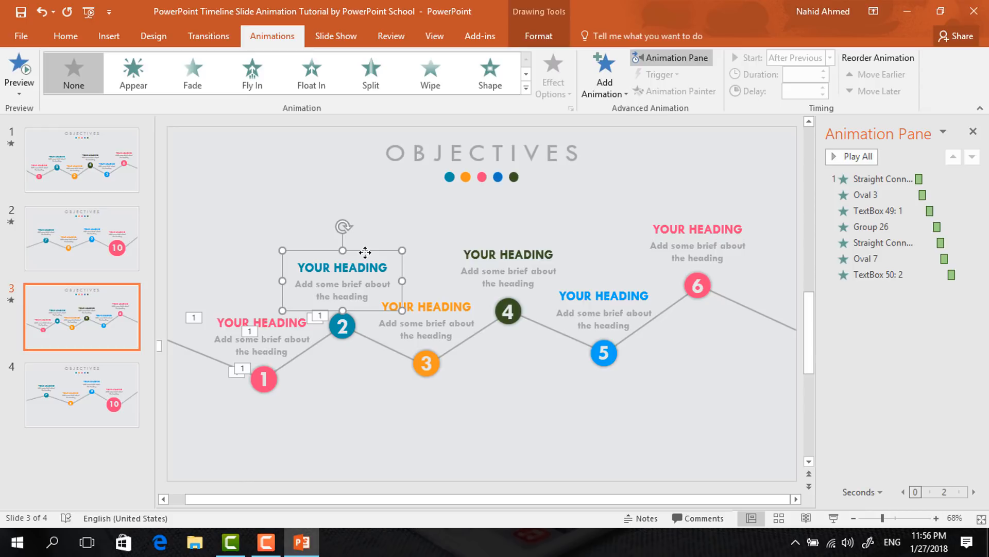
click(613, 94)
click(605, 224)
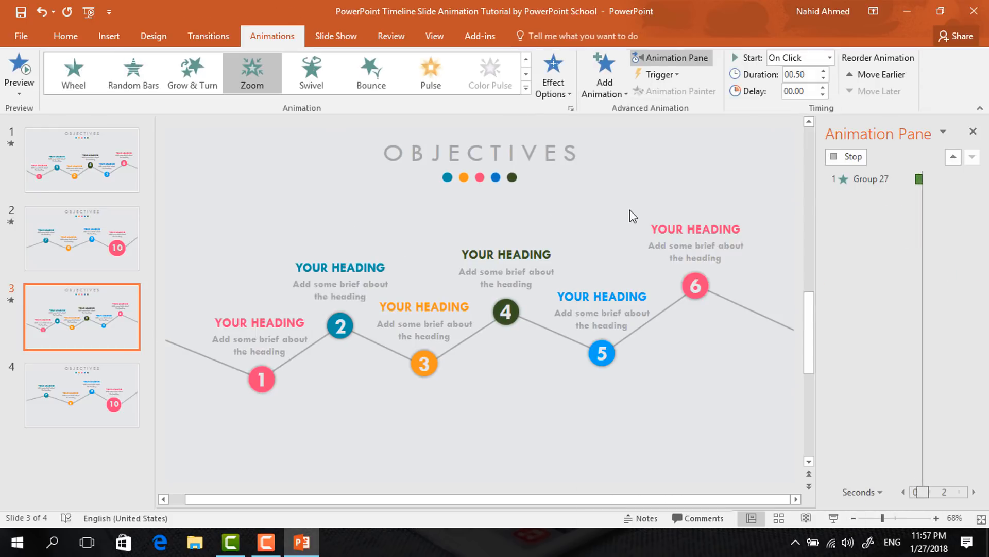
click(828, 58)
click(809, 101)
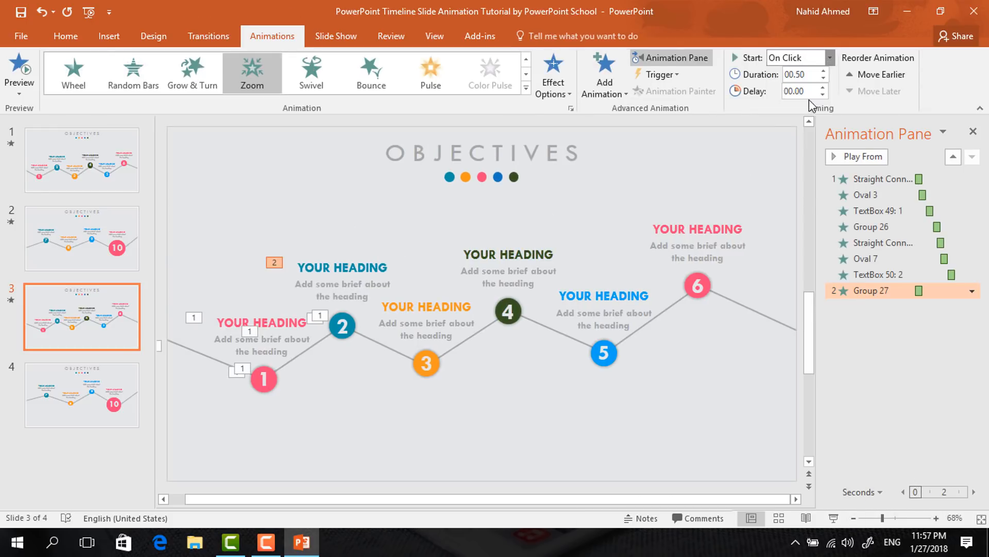
Apply a Wipe From Left to the connector between circles 2 and 3, starting With Previous with a 0.25 second delay
click(360, 337)
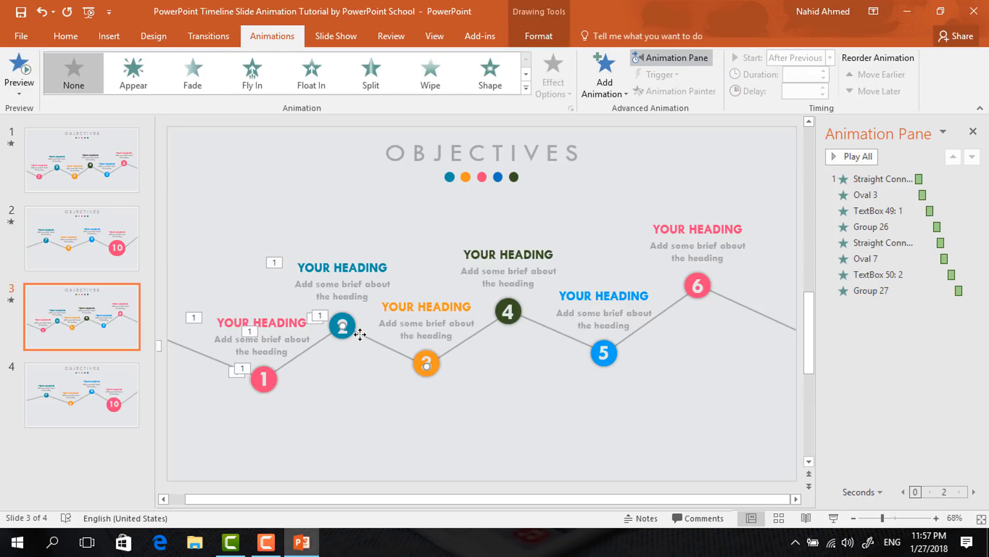
click(431, 76)
click(537, 92)
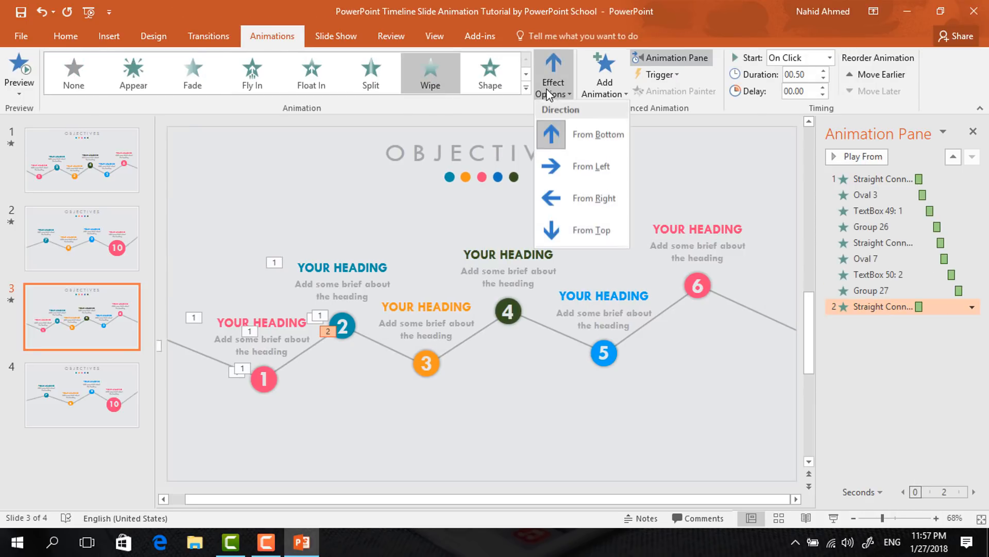
click(581, 178)
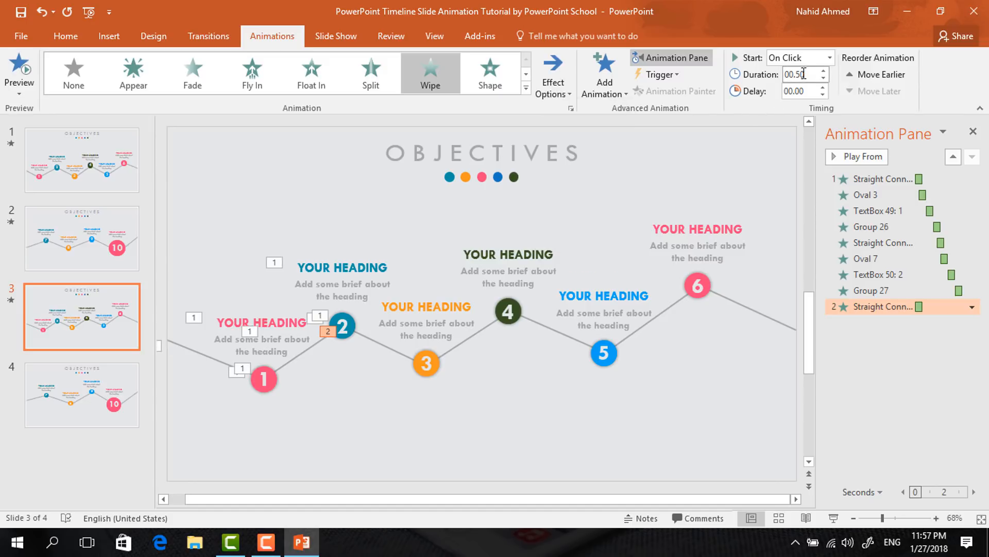
click(830, 58)
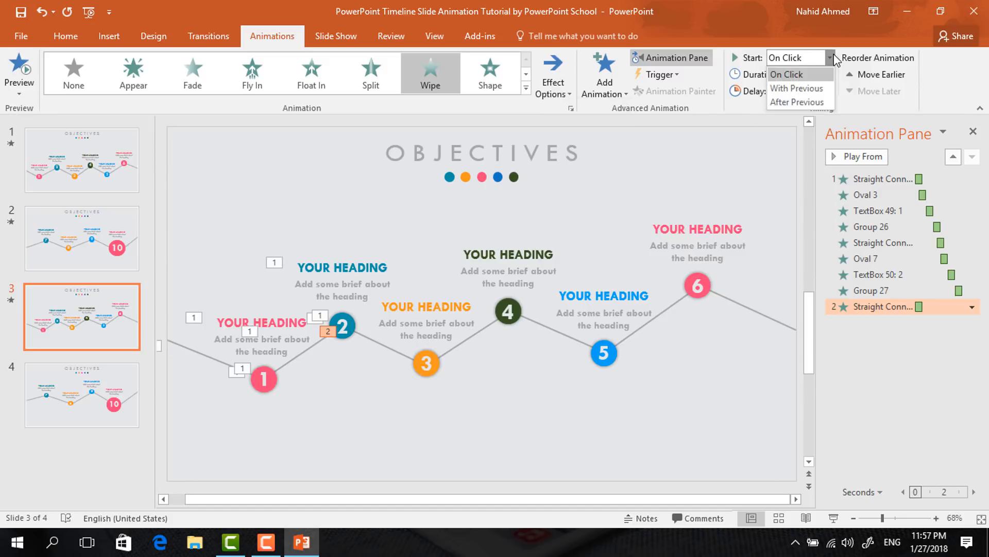
click(783, 88)
click(821, 90)
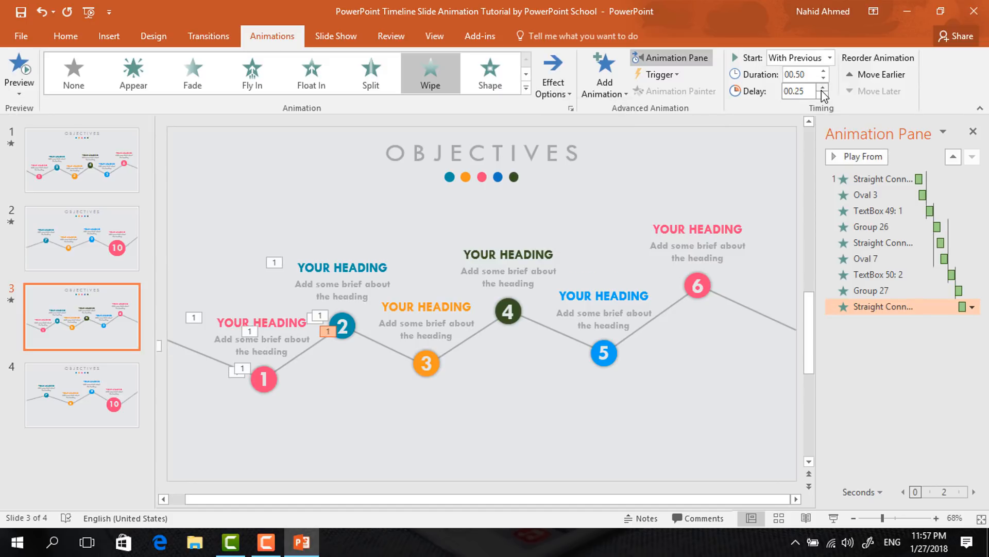
Add a Zoom entrance to circle 3, starting With Previous with a 0.50 second delay
click(438, 363)
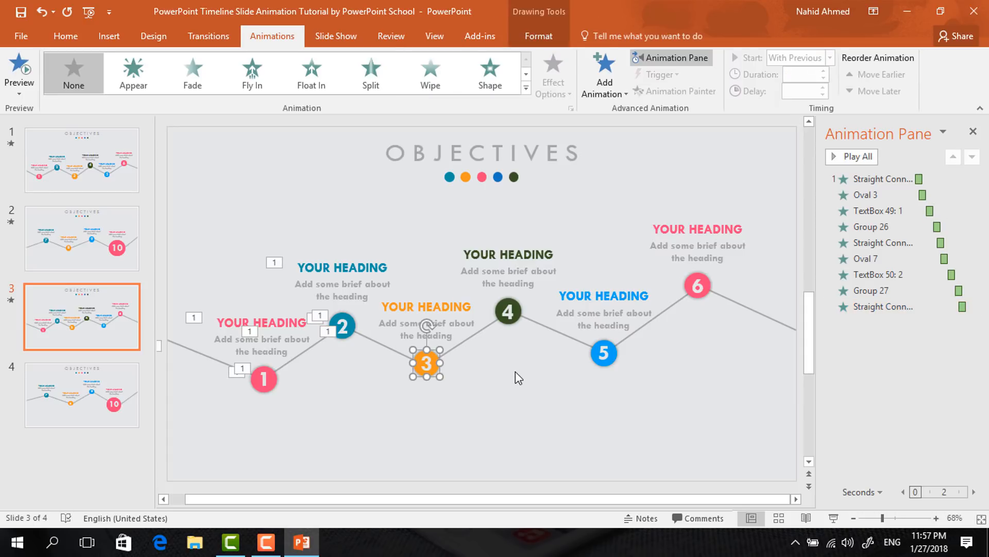
click(603, 96)
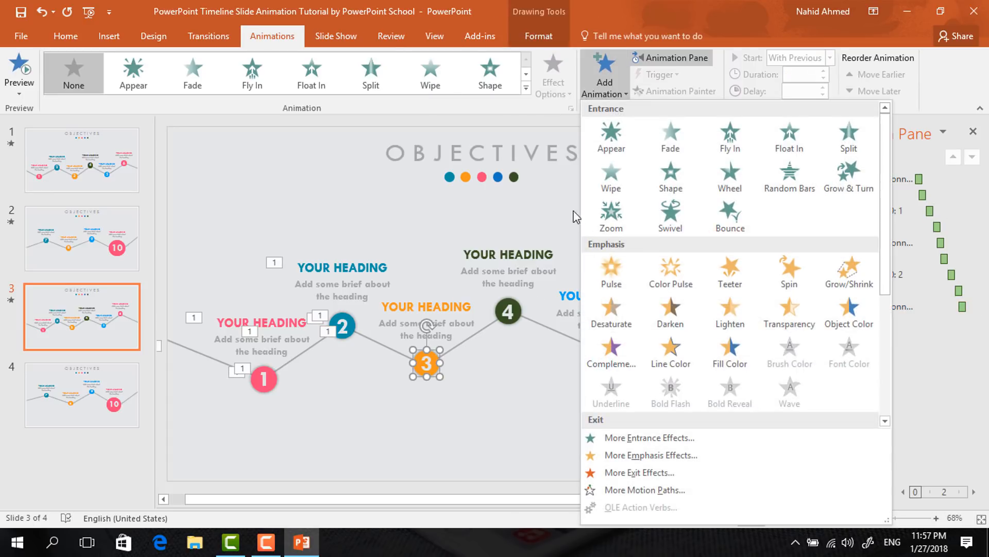
click(607, 214)
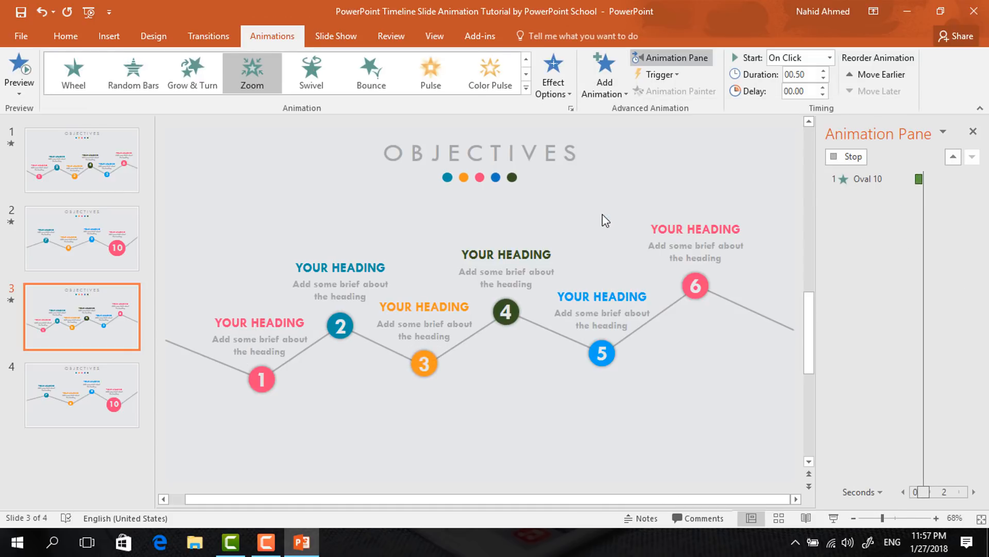
click(830, 58)
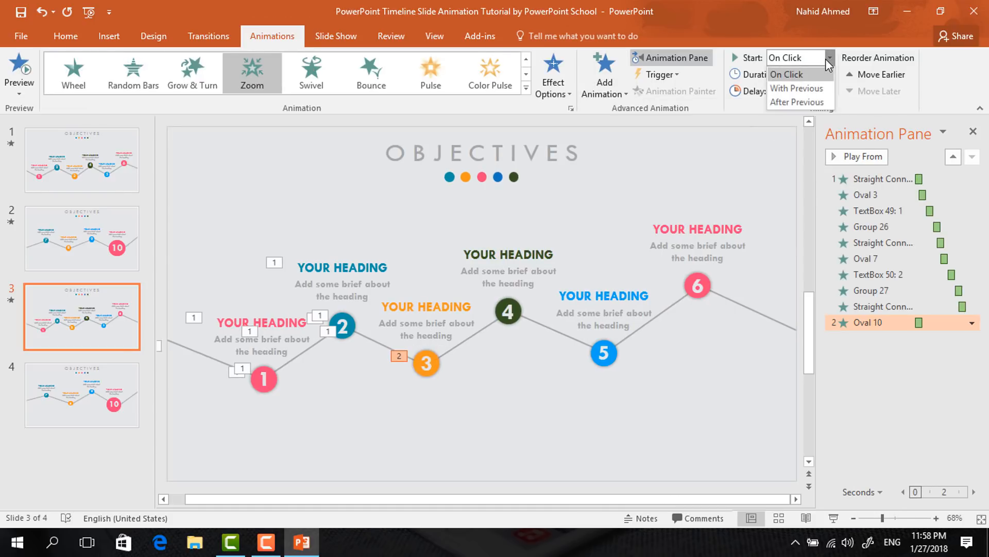
click(784, 86)
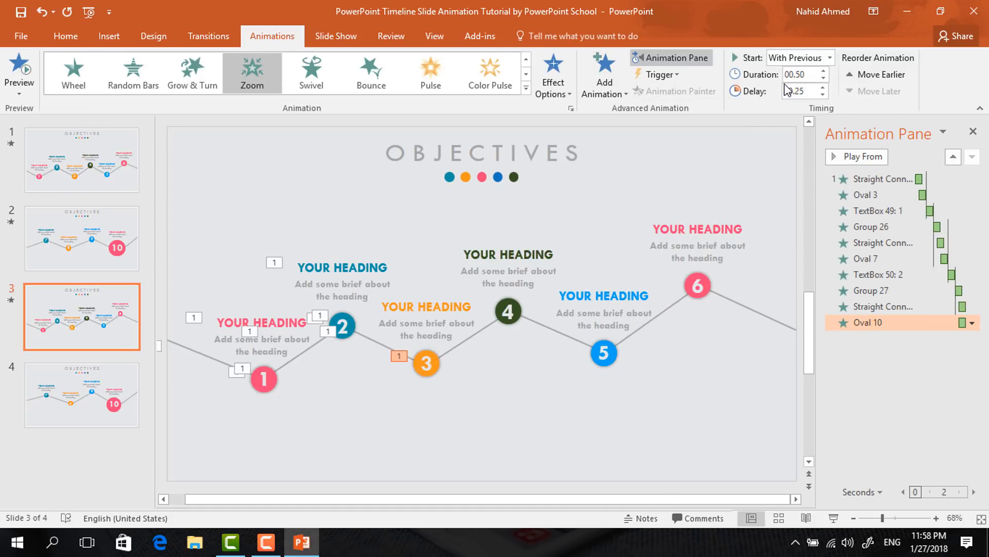
click(823, 87)
Add a Zoom entrance to the number 3 text box inside the circle, starting After Previous
click(433, 363)
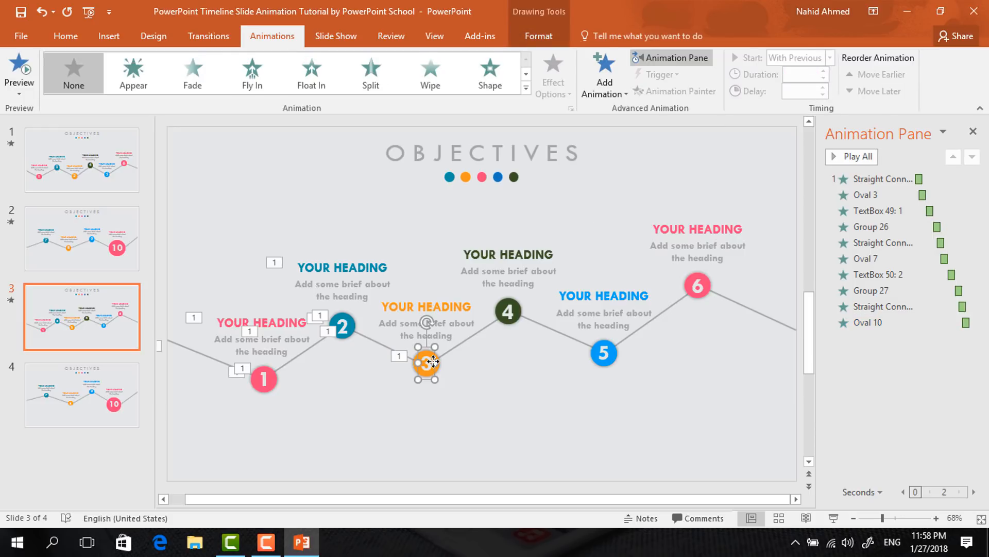
click(604, 77)
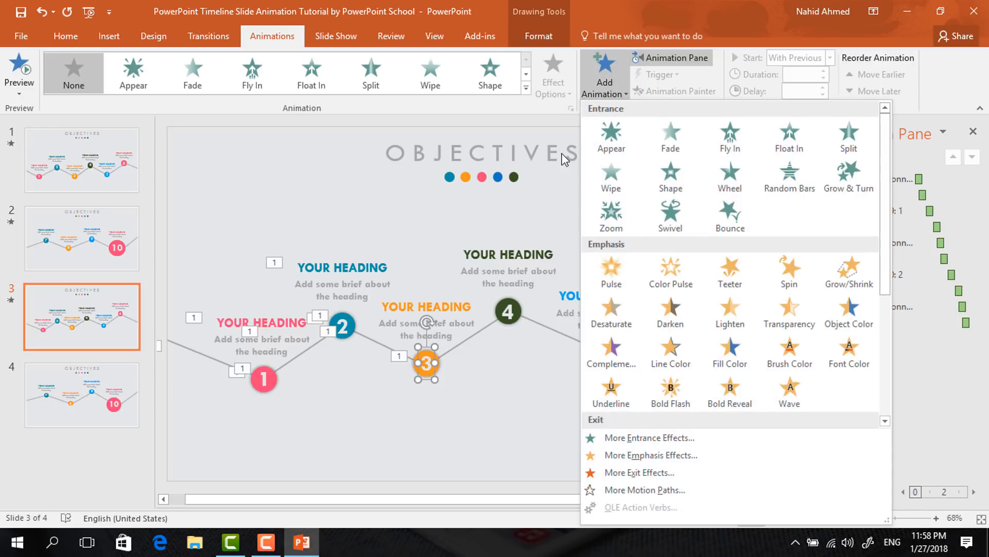
click(608, 214)
click(830, 60)
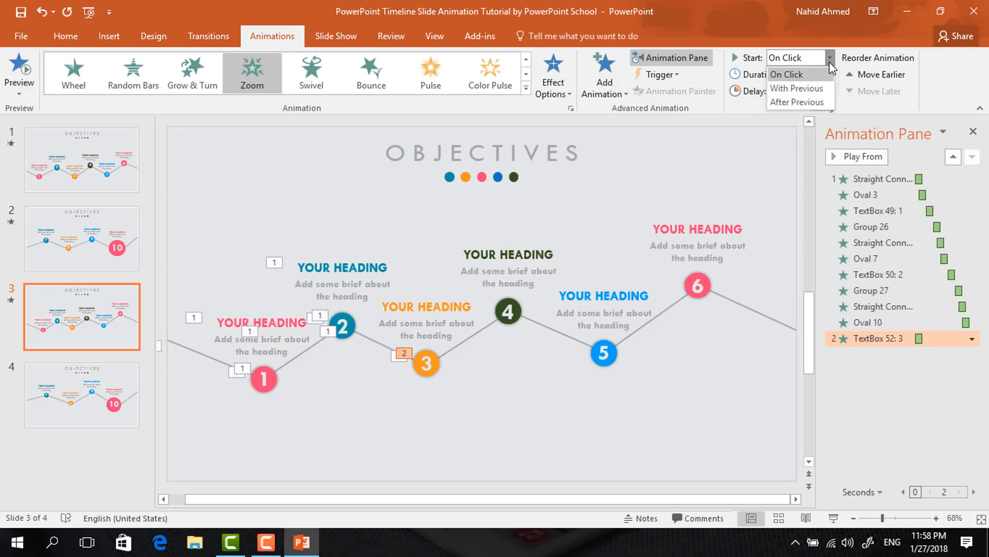
click(772, 104)
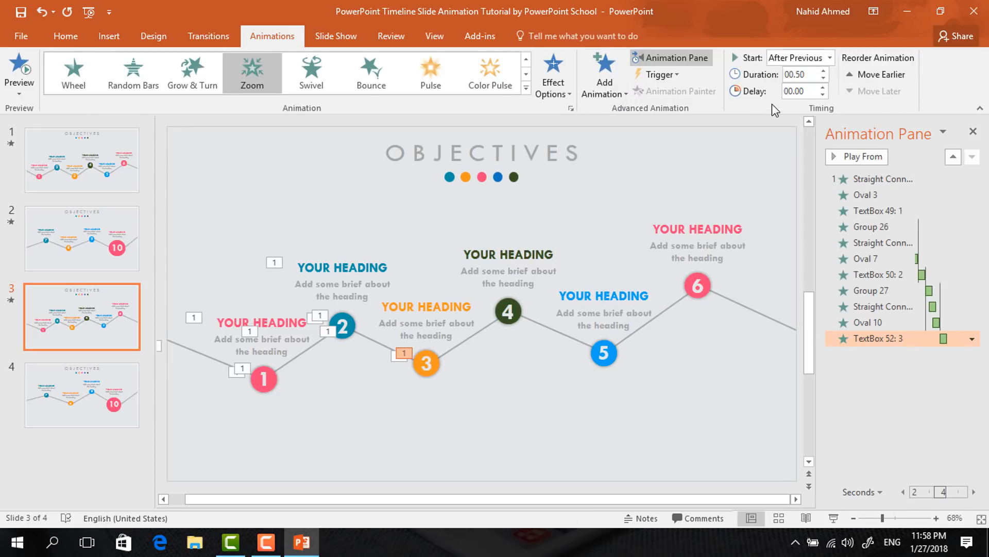
Add a Zoom entrance to the third heading group above circle 3, starting After Previous
click(443, 293)
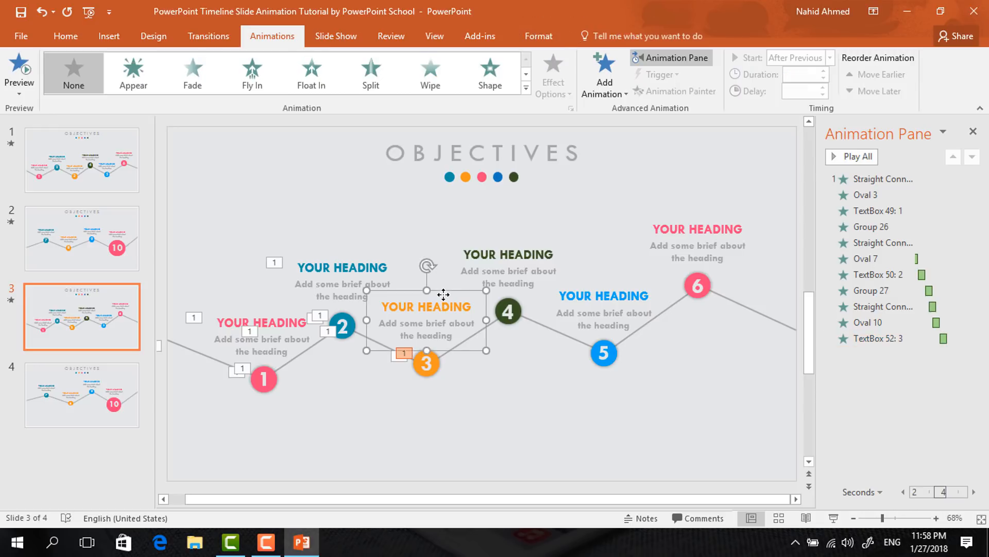
click(588, 91)
click(600, 210)
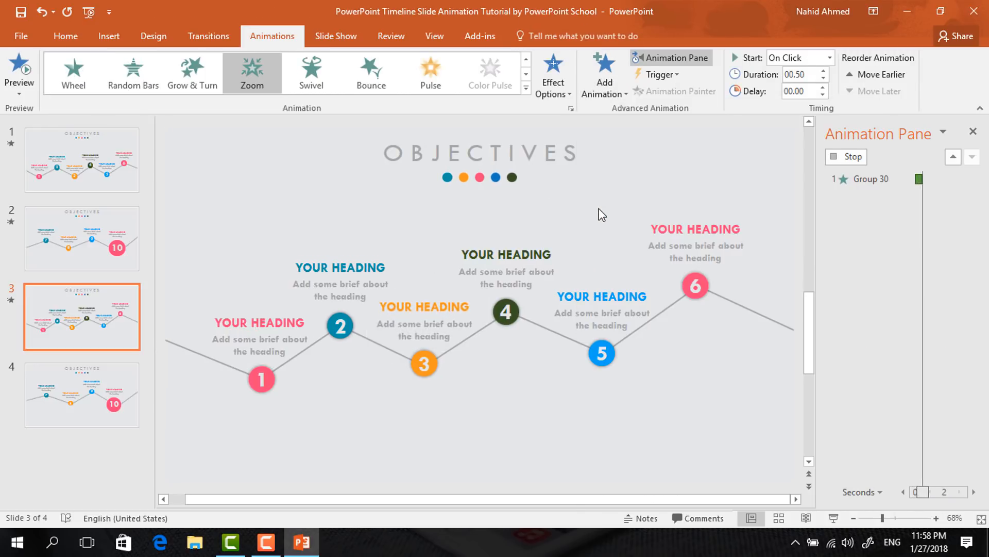
click(828, 59)
click(796, 102)
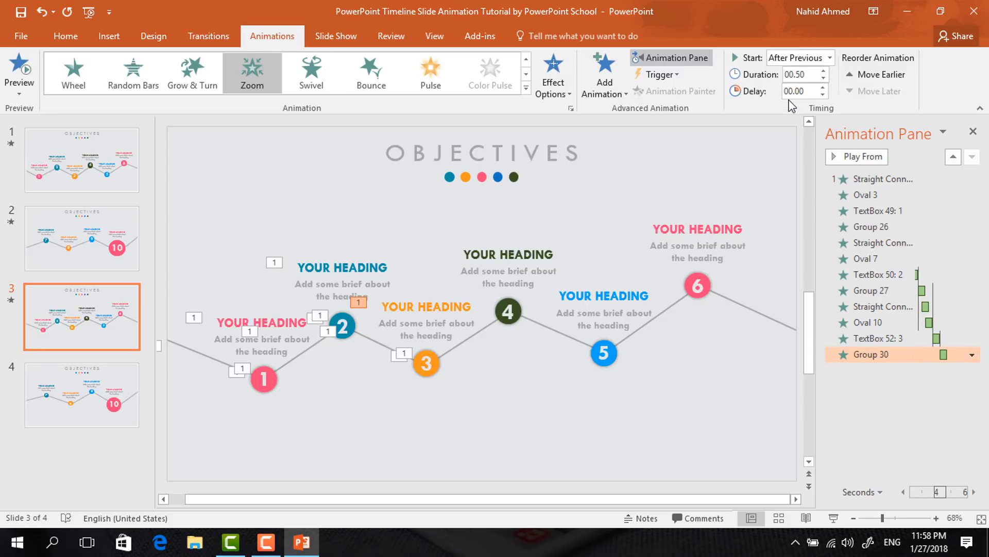
Play the slide show from the current slide to preview the animations, then exit it
click(833, 518)
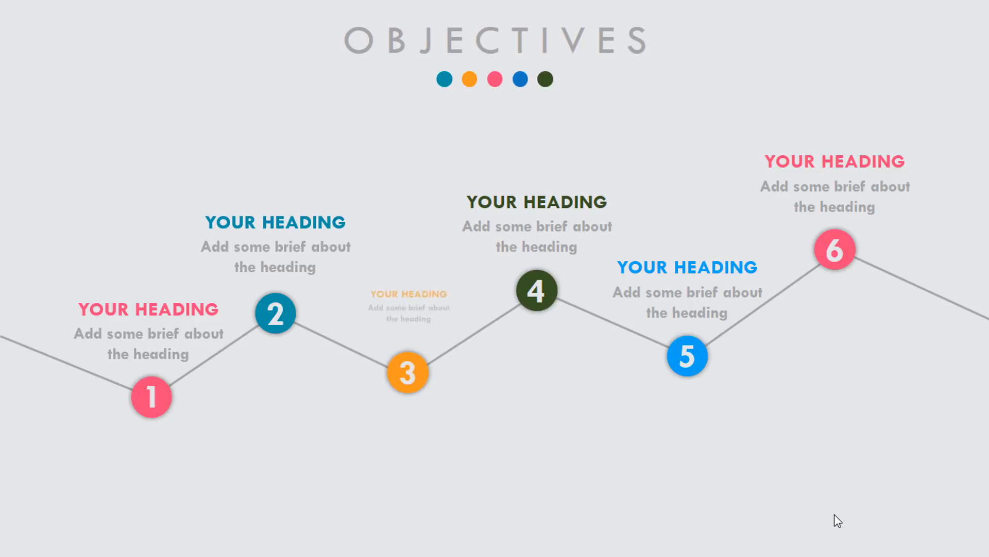
key(Escape)
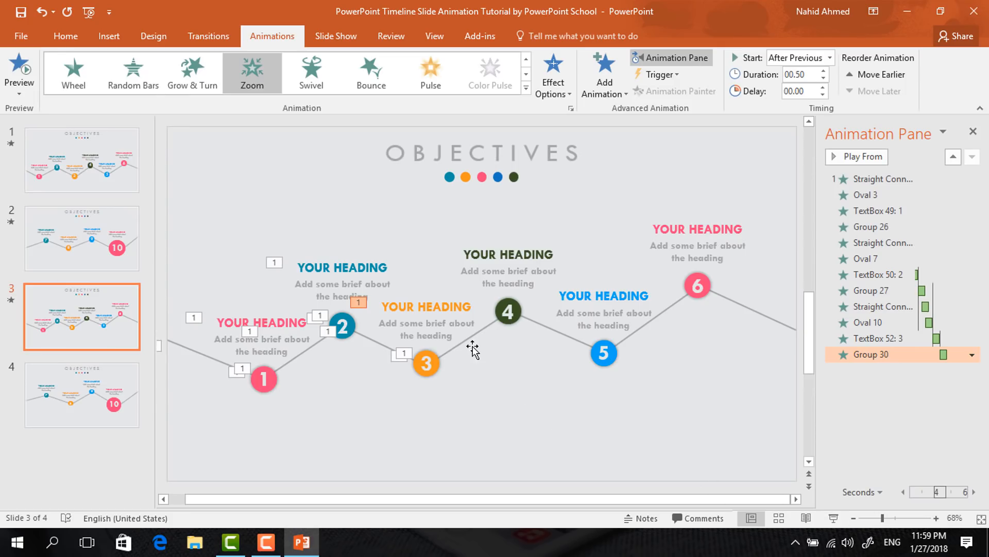
Apply a Wipe From Left to the connector between circles 3 and 4, starting With Previous with a 0.25 second delay
click(445, 356)
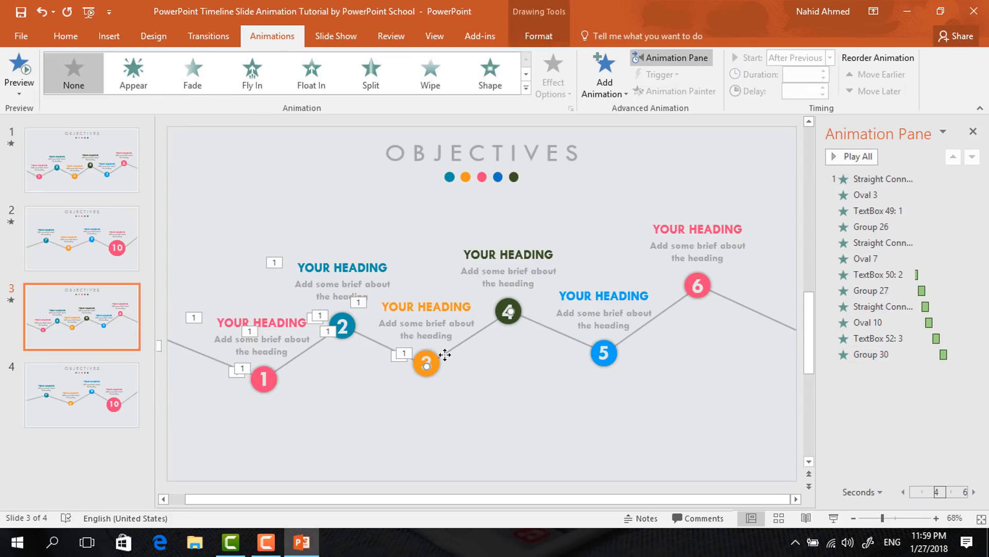
click(431, 79)
click(553, 87)
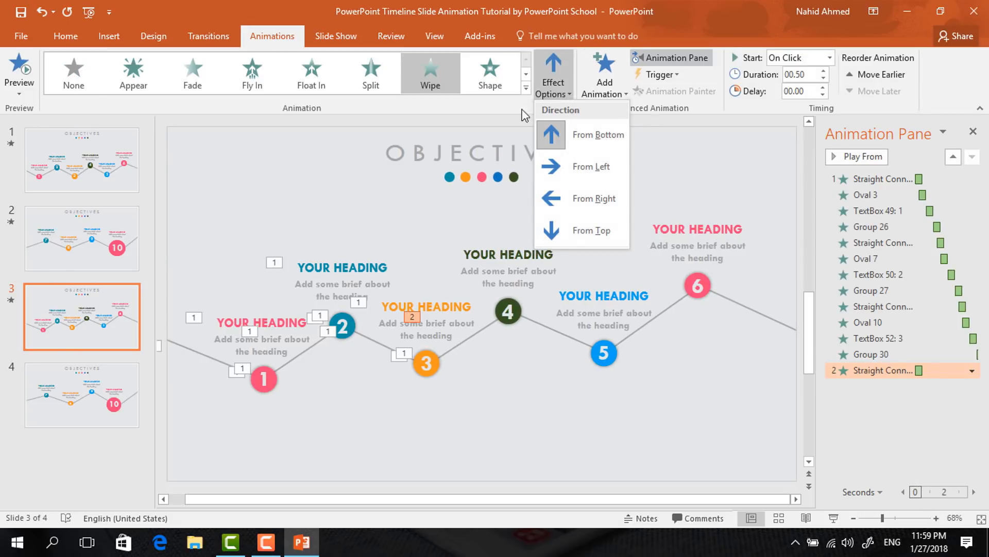
click(576, 198)
click(830, 58)
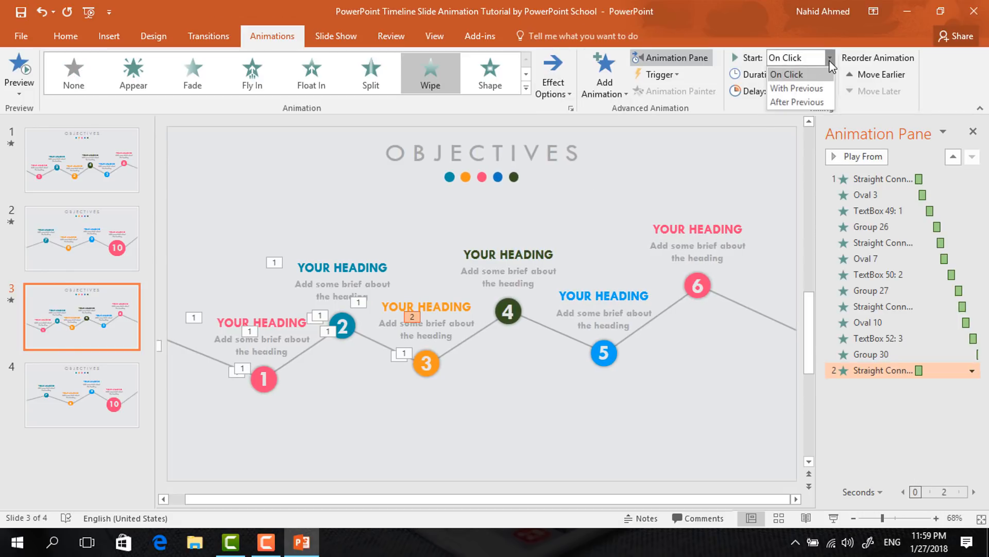
click(816, 89)
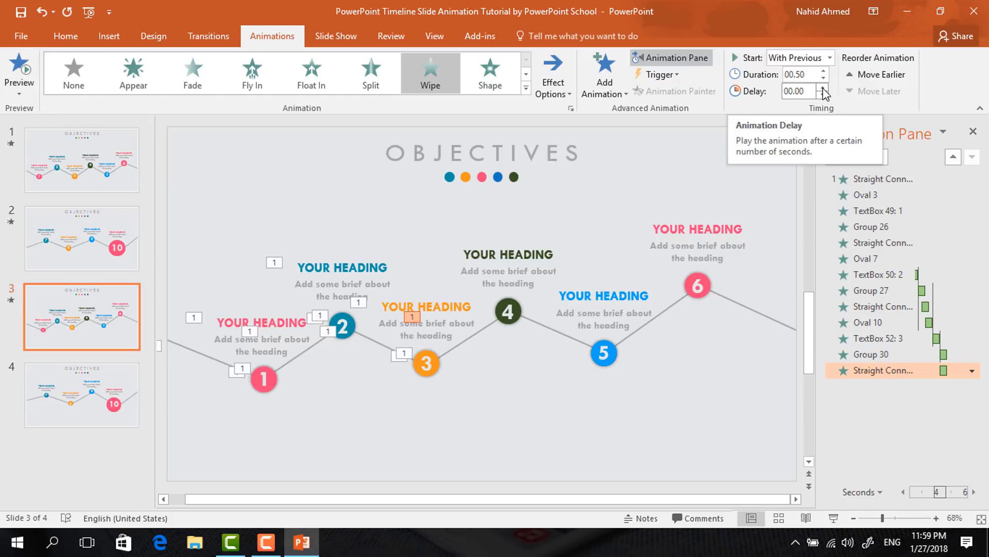
click(823, 88)
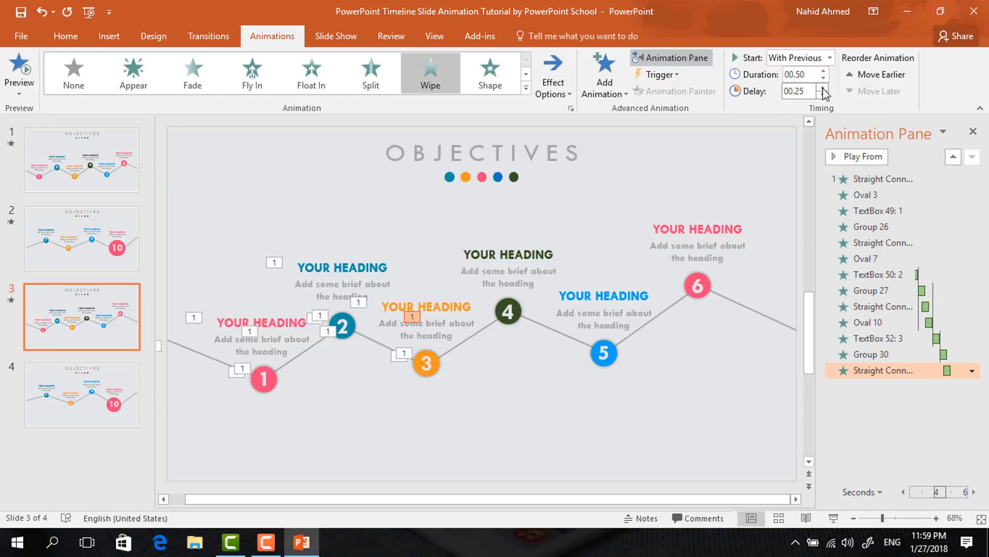
Add a Zoom entrance to circle 4, starting With Previous, and increase its delay
click(509, 310)
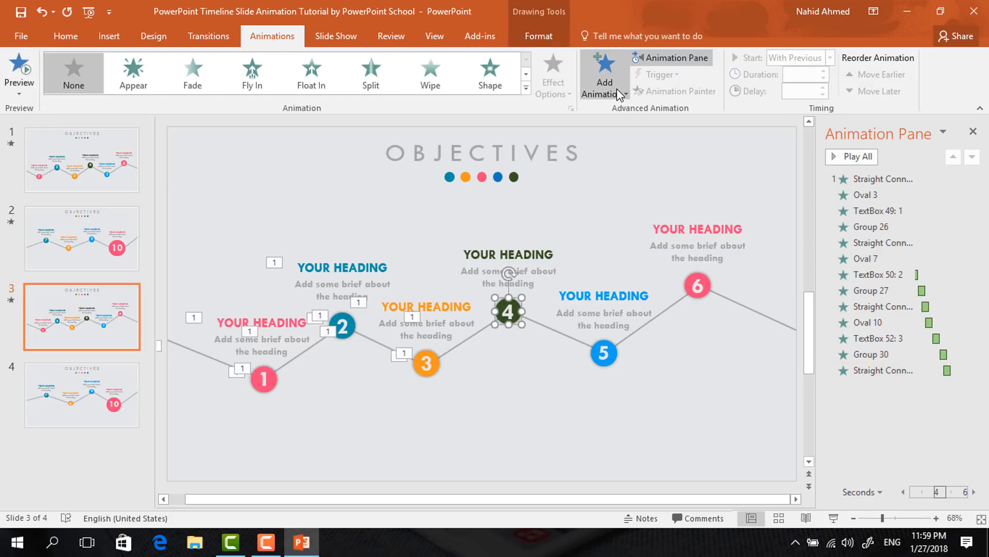
click(599, 87)
click(610, 219)
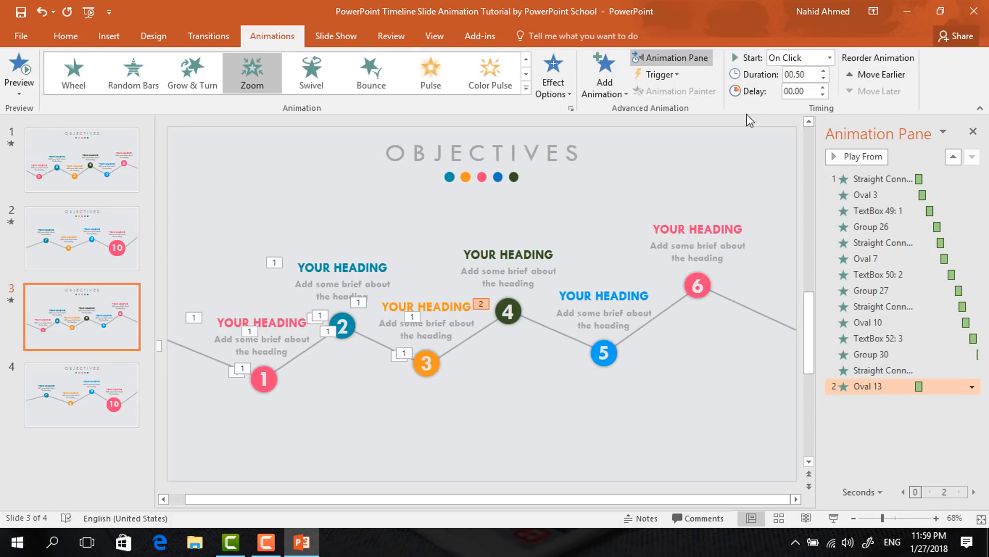
click(804, 58)
click(778, 88)
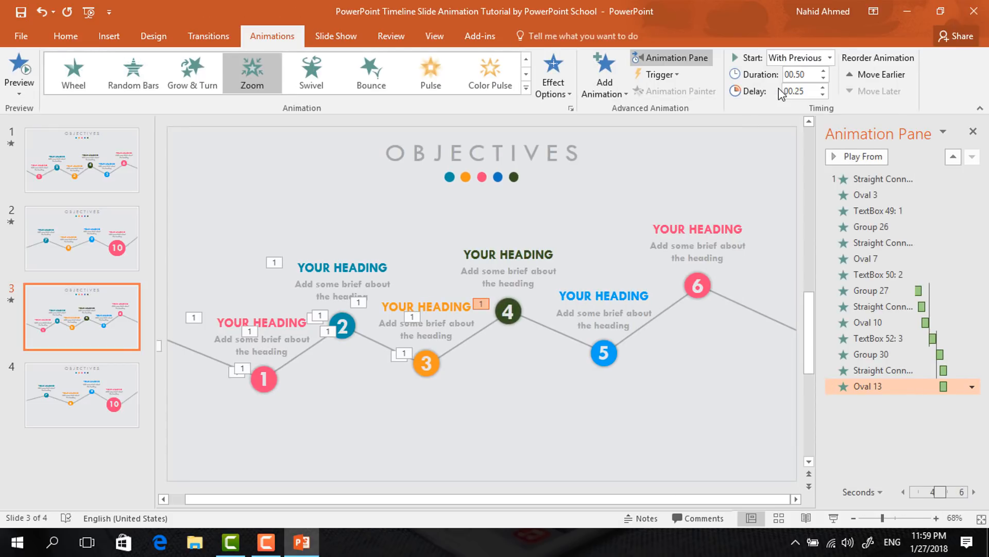
click(823, 87)
click(823, 87)
Add a Zoom entrance to the number 4 text box inside the circle, starting After Previous
click(507, 310)
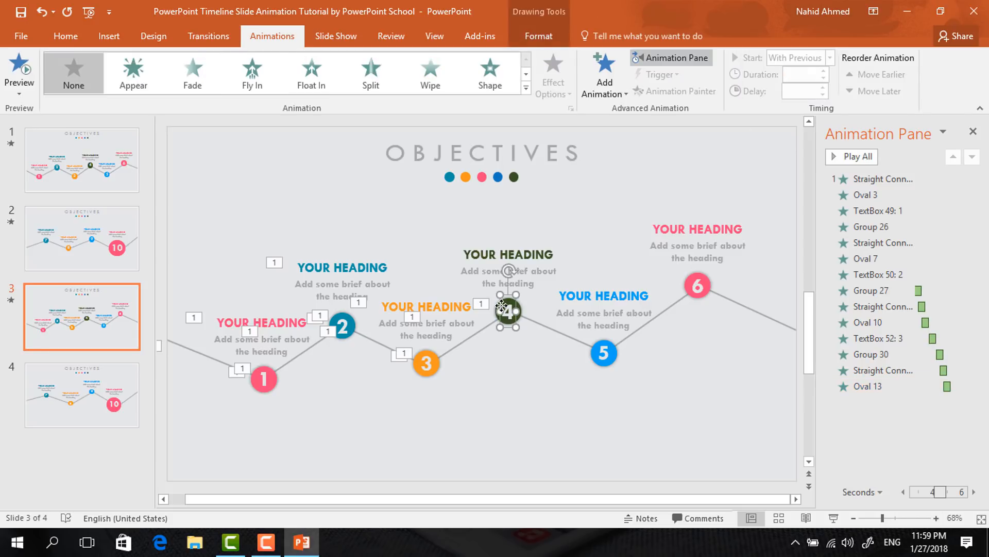
click(604, 96)
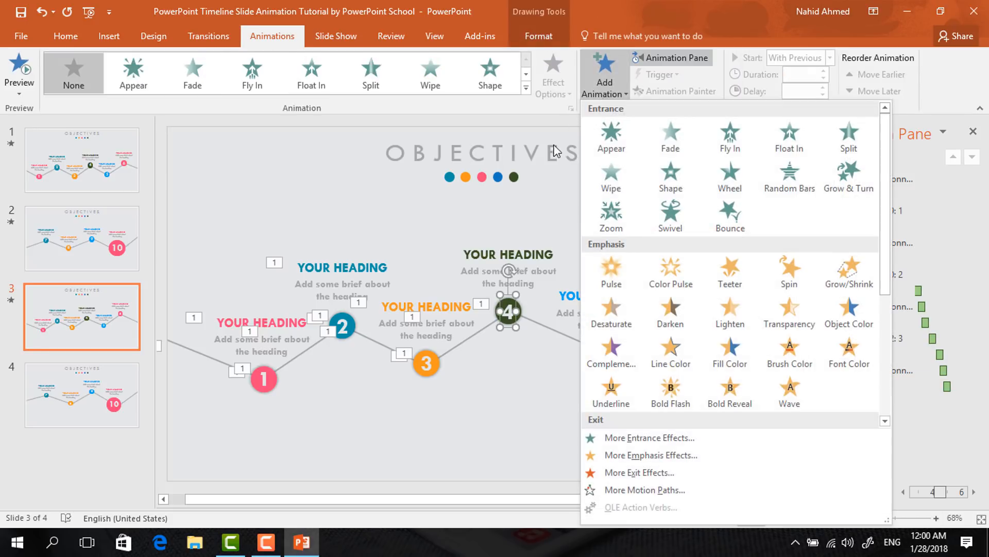
click(599, 221)
click(829, 57)
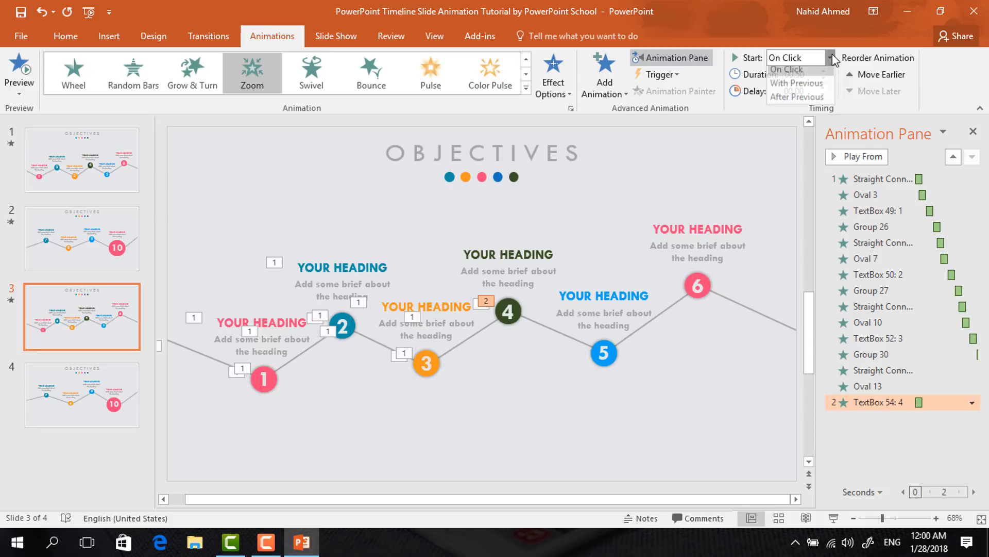
click(788, 99)
Add a Zoom entrance to the heading group above circle 4 and try to set it to start After Previous
click(540, 245)
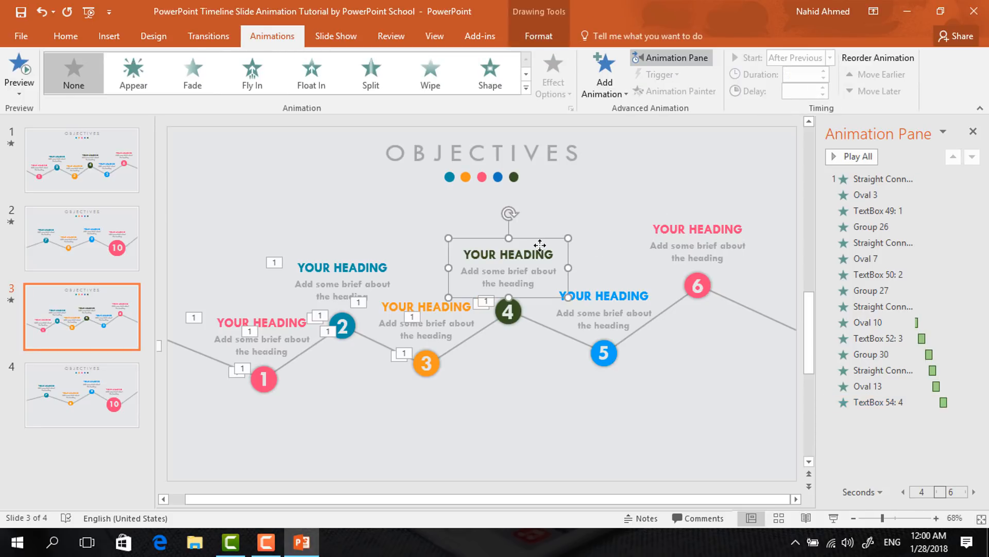
click(609, 95)
click(611, 211)
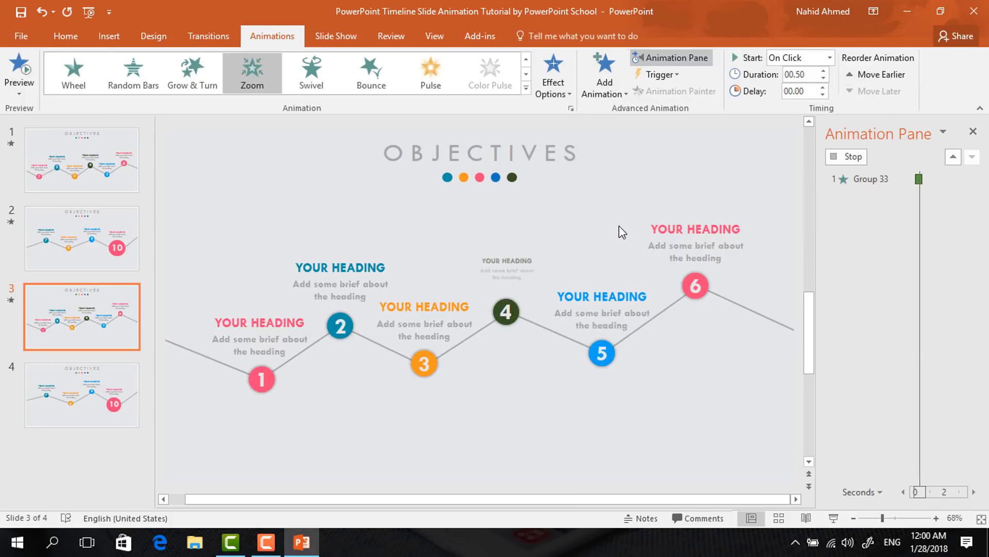
click(830, 57)
click(781, 106)
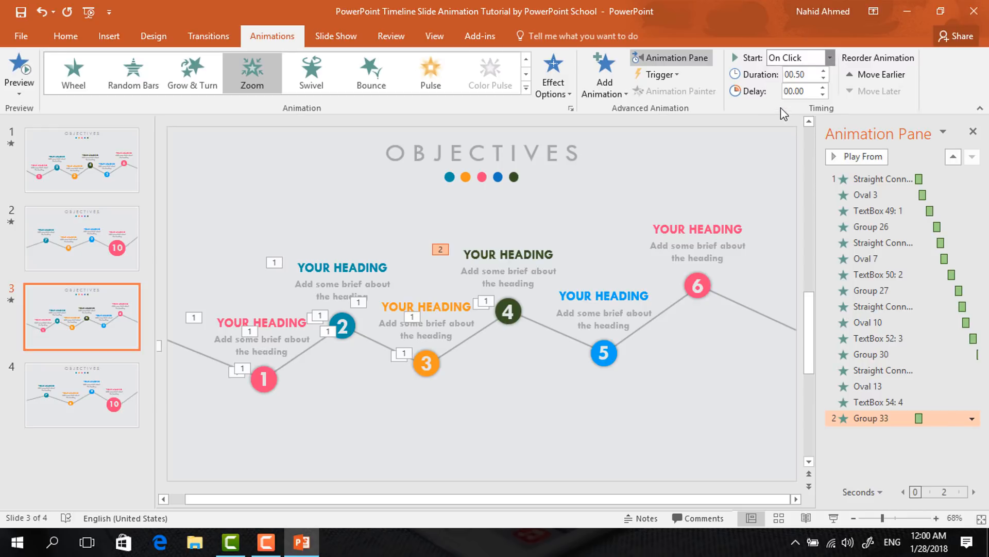
Apply a Wipe entrance to the connector between circles 4 and 5, starting With Previous
click(538, 322)
click(430, 72)
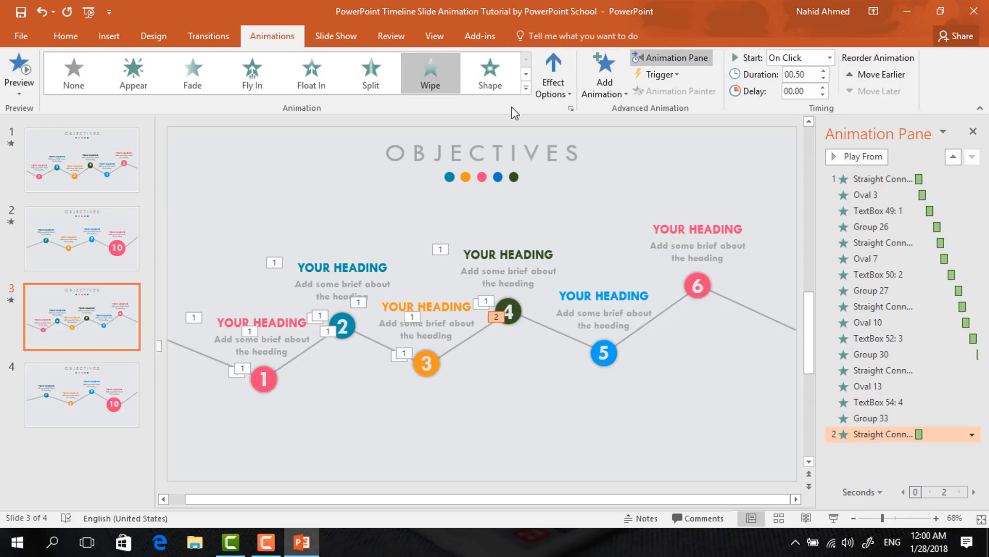
click(829, 57)
click(778, 87)
Add a Zoom entrance to circle 5, starting With Previous with a 0.5 second delay
click(604, 352)
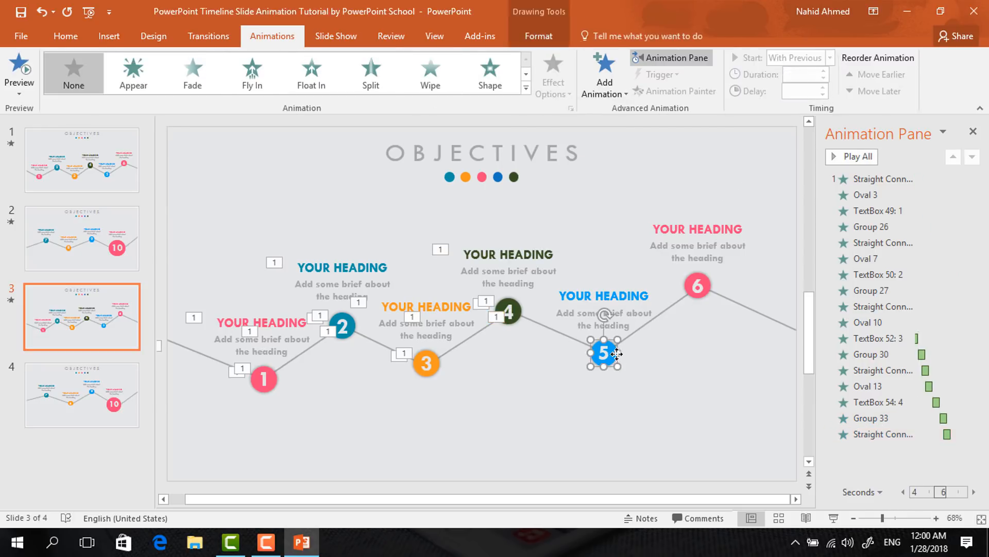
click(604, 82)
click(611, 211)
click(829, 57)
click(811, 87)
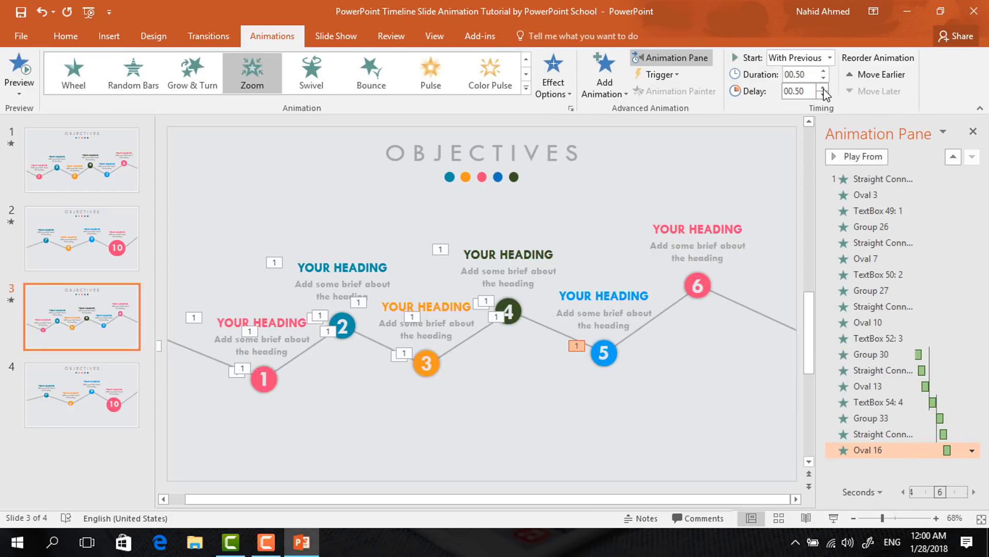
Add a Zoom entrance to the number 5 text box inside the circle, starting After Previous
click(602, 352)
click(605, 82)
click(603, 226)
click(829, 57)
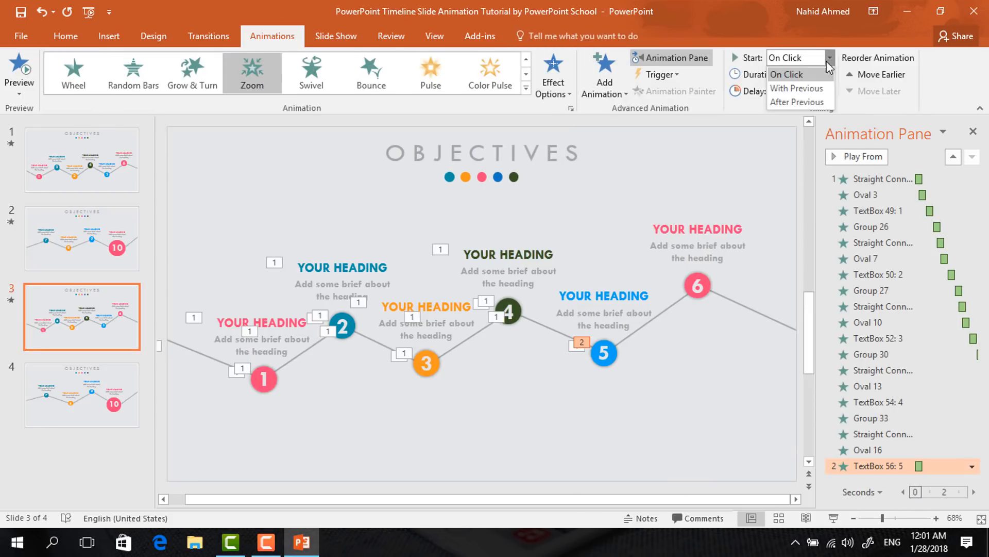
click(804, 101)
Add a Zoom entrance to the heading group above circle 5, starting After Previous
click(617, 282)
click(604, 219)
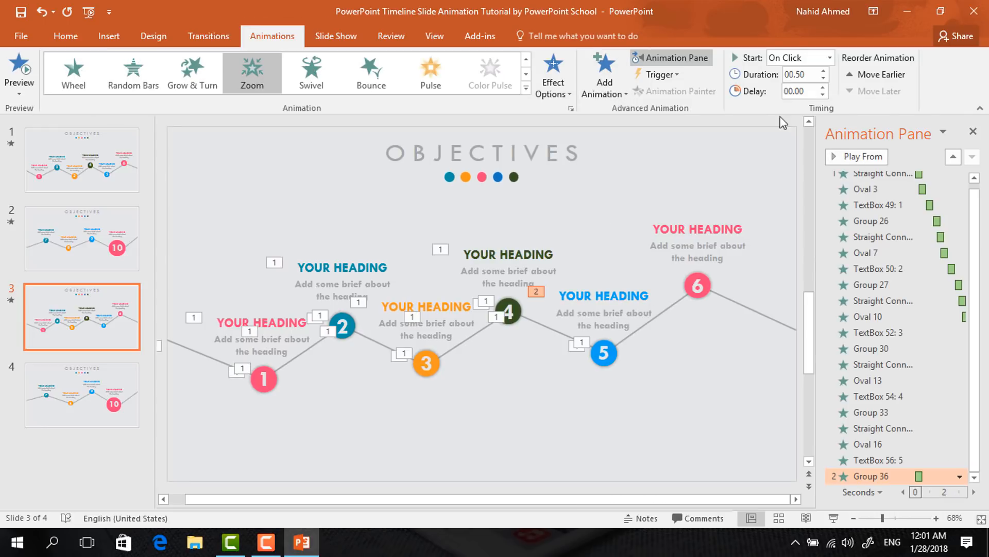
click(829, 57)
click(804, 102)
Apply a Wipe From Left to the connector between circles 5 and 6, starting With Previous, and increase its delay
click(621, 339)
click(430, 75)
click(555, 82)
click(562, 165)
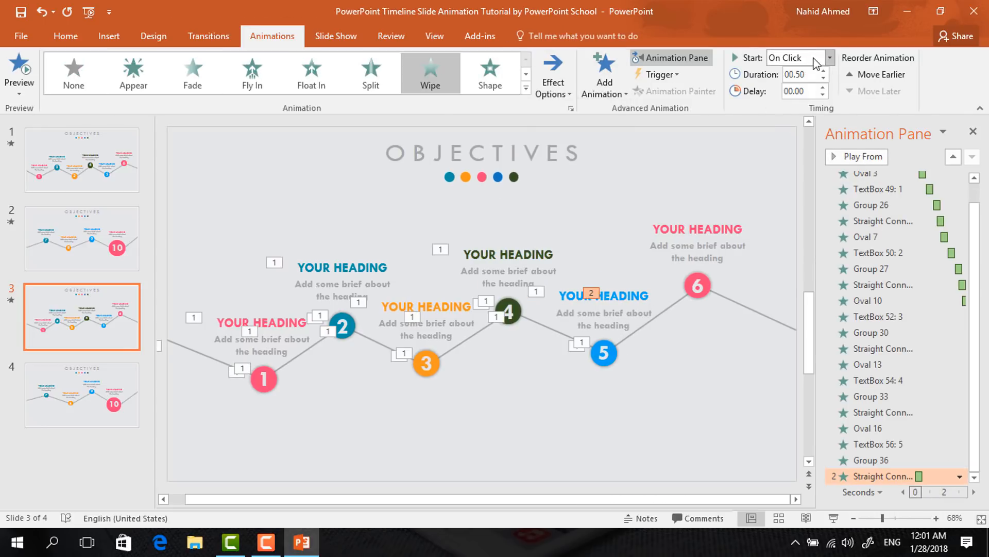
click(829, 57)
click(811, 88)
click(823, 88)
Add a Zoom entrance to circle 6, starting With Previous with a 0.5 second delay
click(698, 285)
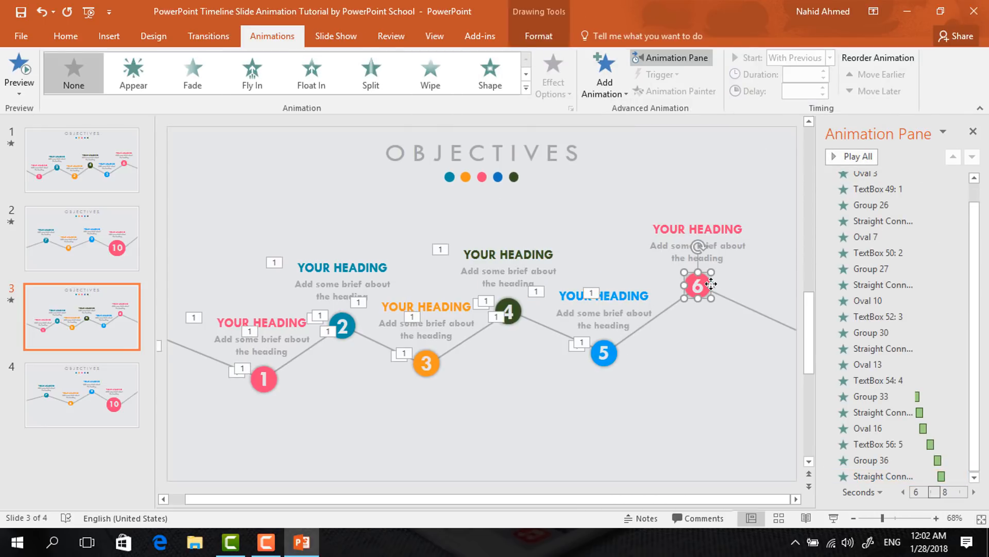
click(605, 77)
click(604, 219)
click(830, 58)
click(816, 88)
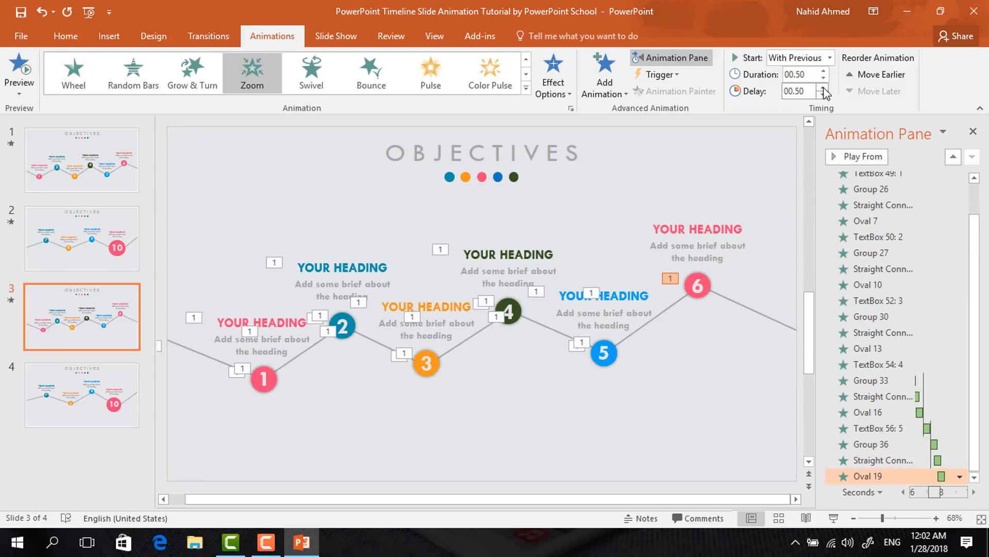
Add a Zoom entrance to the number 6 text box inside the circle, starting After Previous
click(697, 285)
click(612, 81)
click(608, 219)
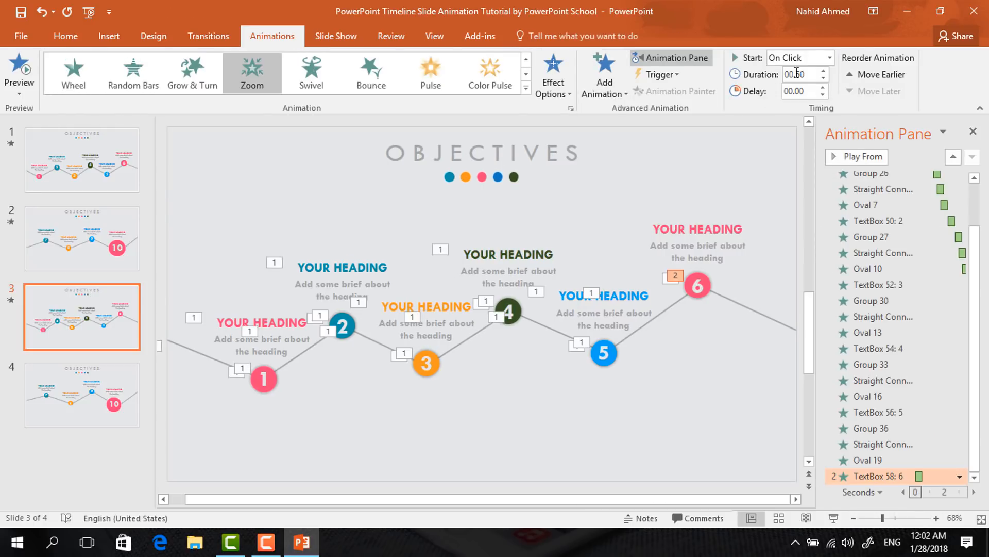
click(830, 57)
click(804, 101)
Add a Zoom entrance to the heading group above circle 6, starting After Previous
click(604, 94)
click(606, 219)
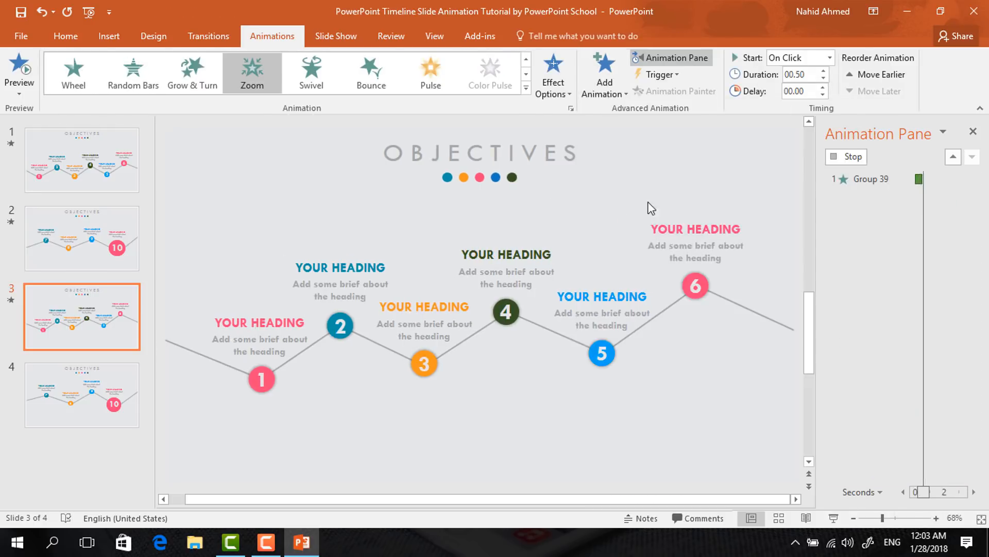
click(830, 57)
click(804, 101)
Apply a Wipe From Left to the connector after circle 6, starting With Previous
click(738, 308)
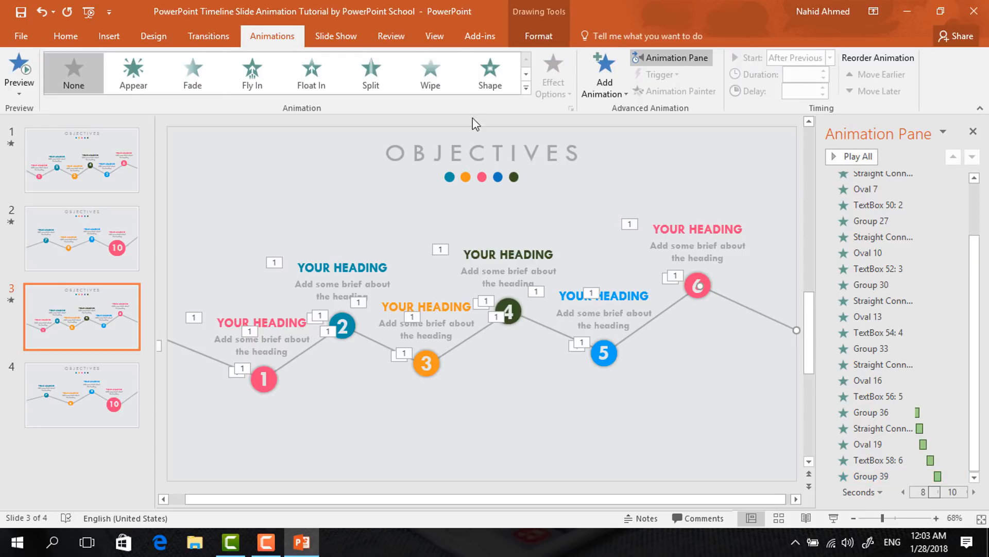
click(430, 72)
click(553, 82)
click(567, 166)
click(830, 57)
click(818, 90)
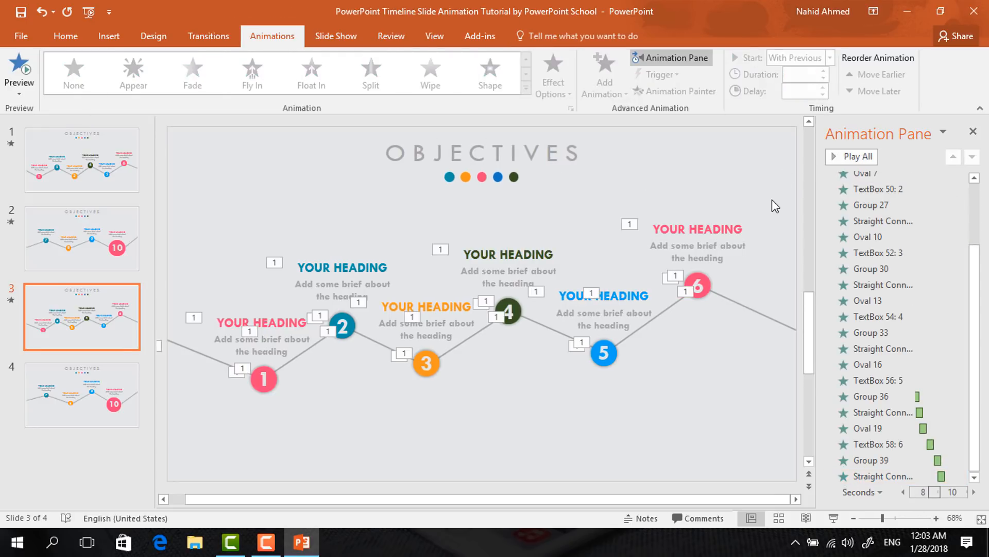
On slide 4, apply a Wipe From Left to the connector leading into circle 7, starting With Previous
click(92, 388)
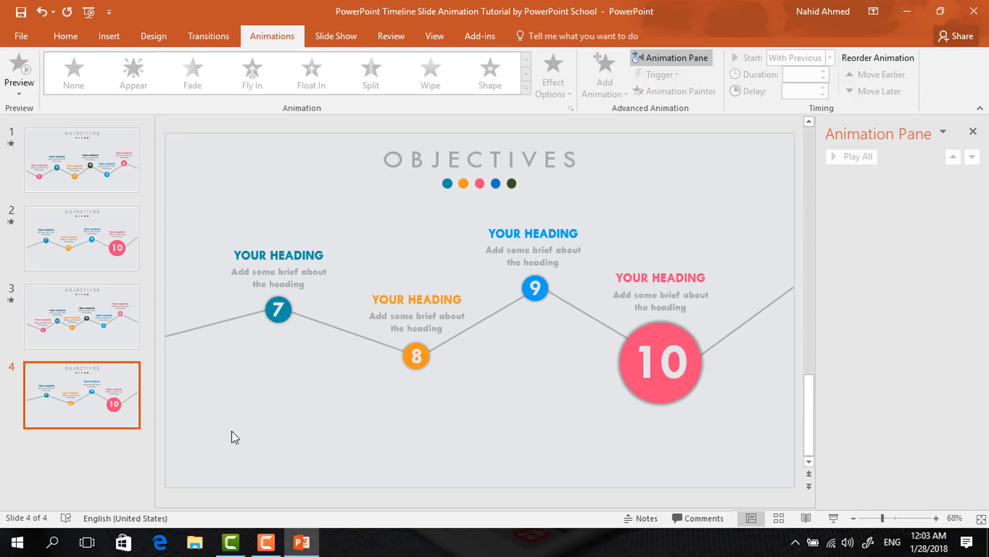
click(224, 322)
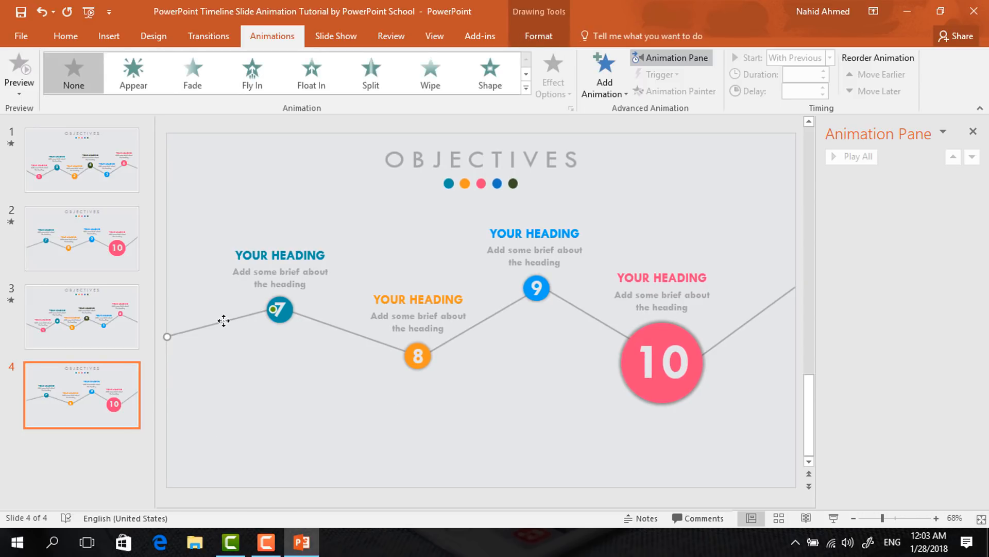
click(441, 73)
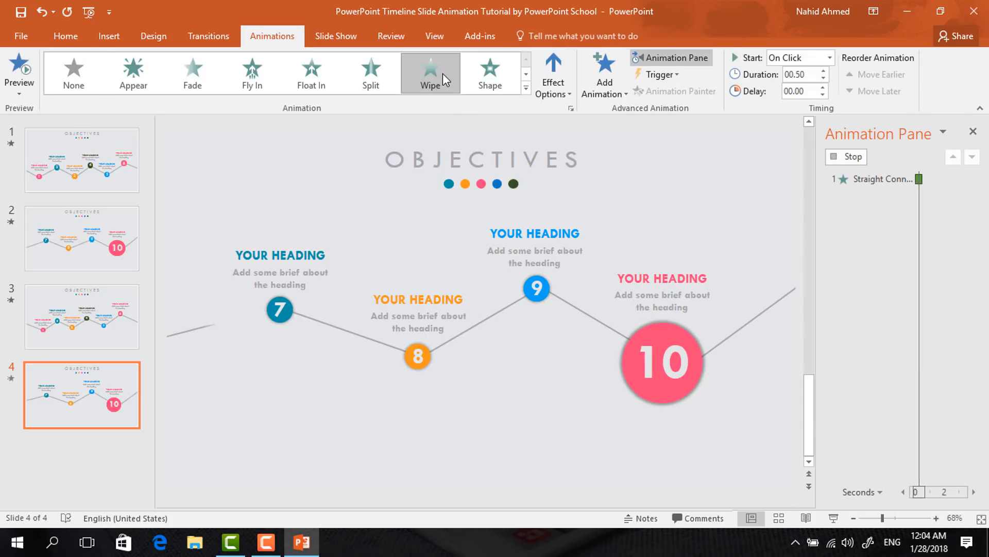
click(558, 91)
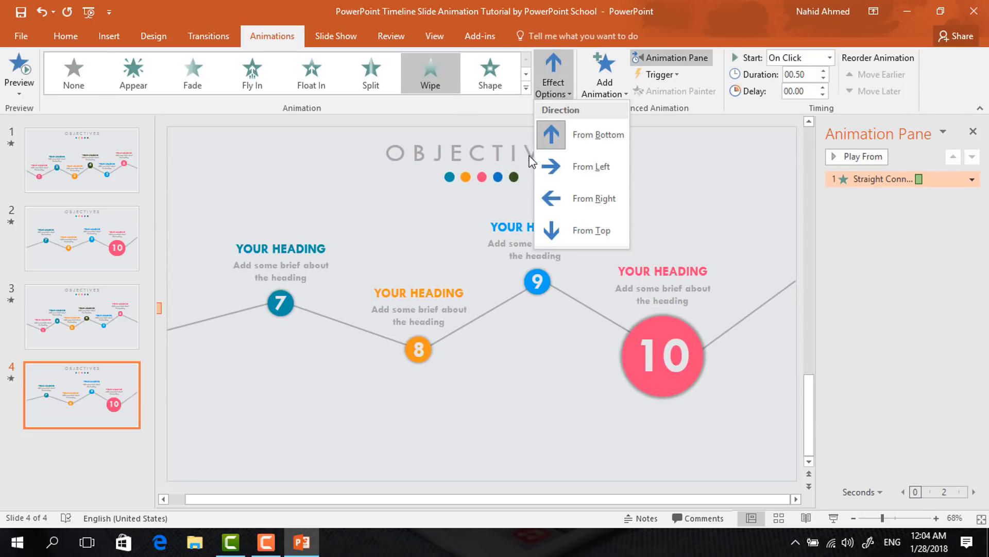
click(567, 165)
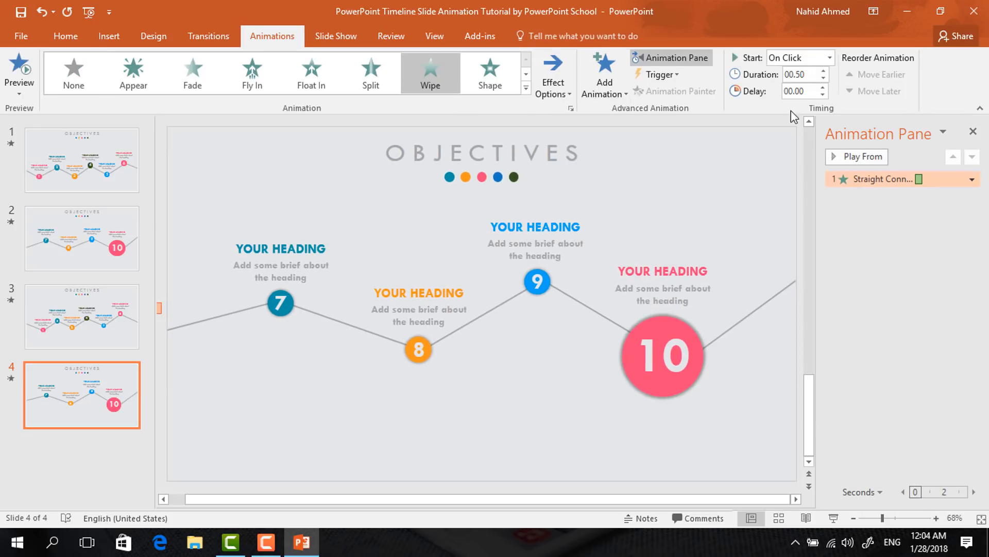
click(833, 63)
click(824, 88)
Add a Zoom entrance to circle 7, starting With Previous with a 0.25 second delay
click(291, 302)
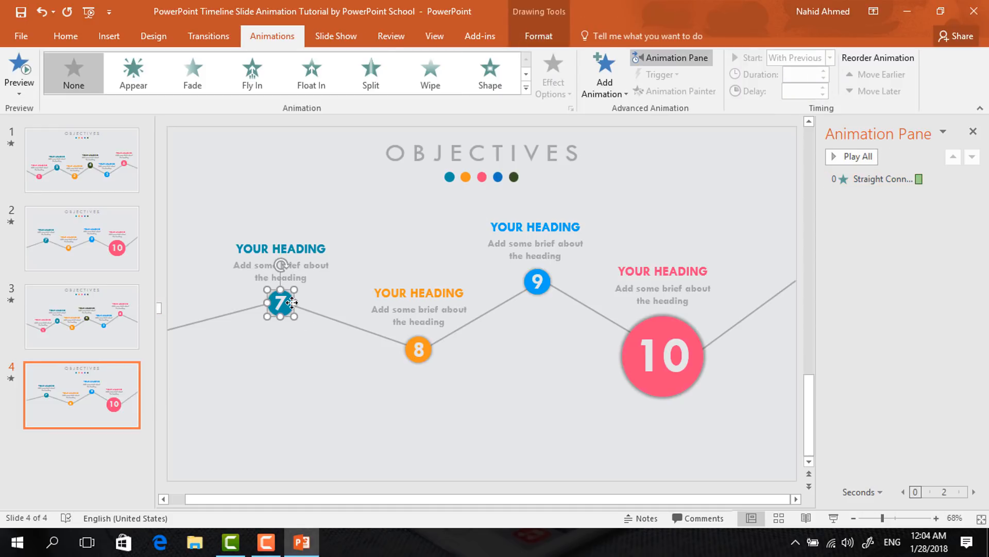
click(601, 89)
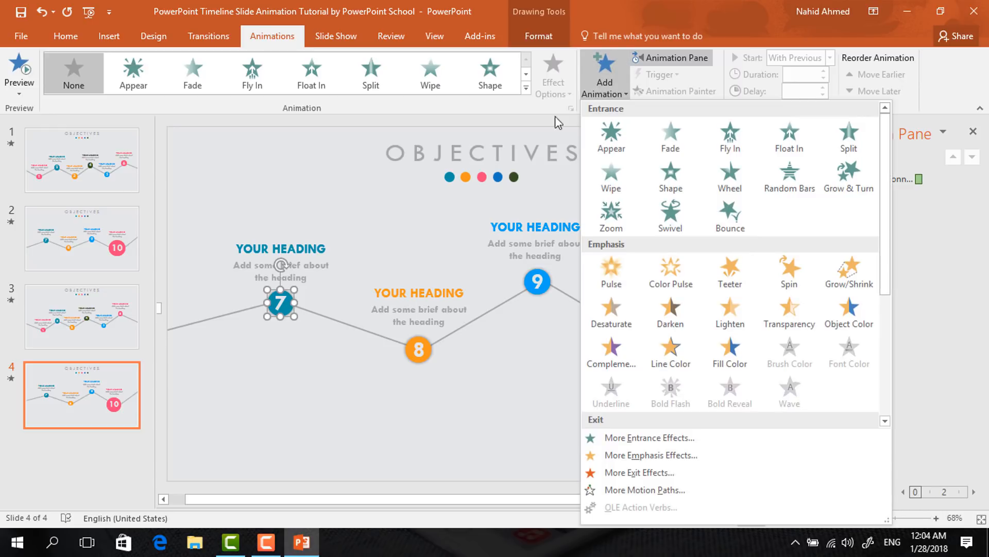
click(611, 216)
click(830, 58)
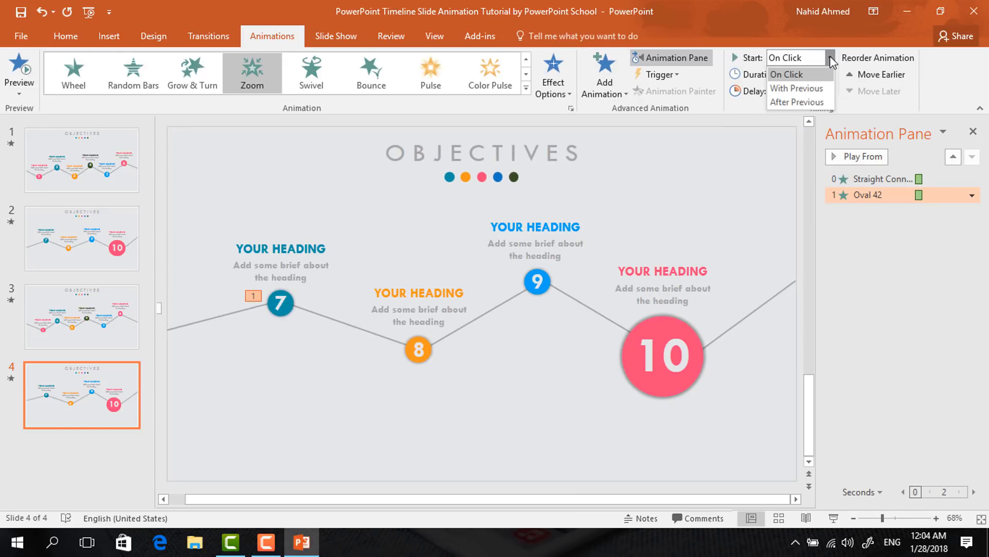
click(819, 93)
click(823, 87)
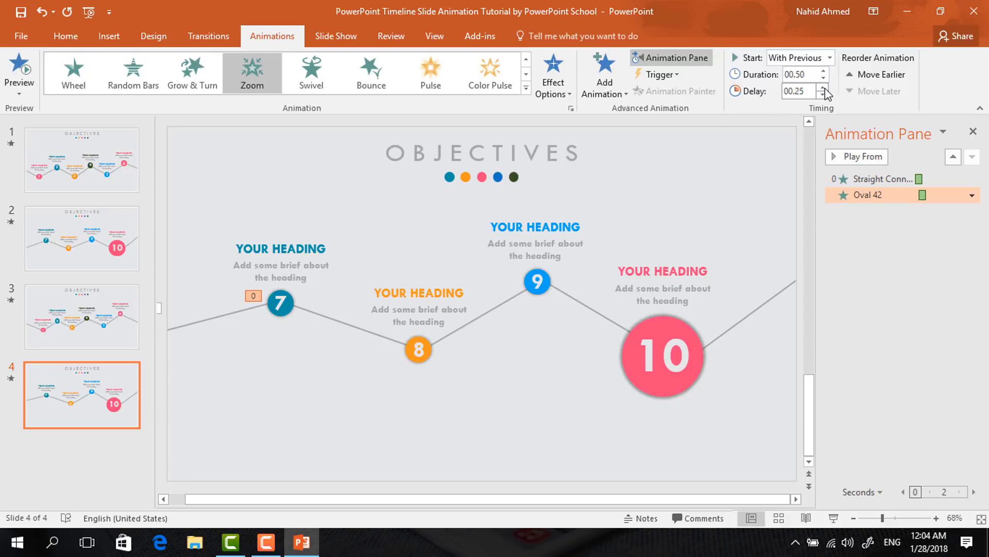
Add a Zoom entrance to the number 7 text box inside the circle, starting After Previous
click(274, 303)
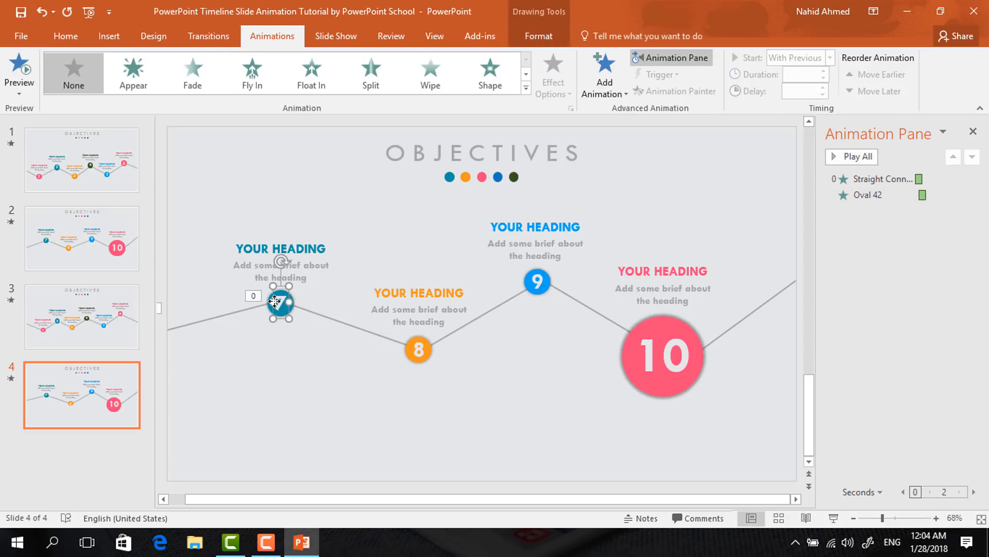
click(607, 77)
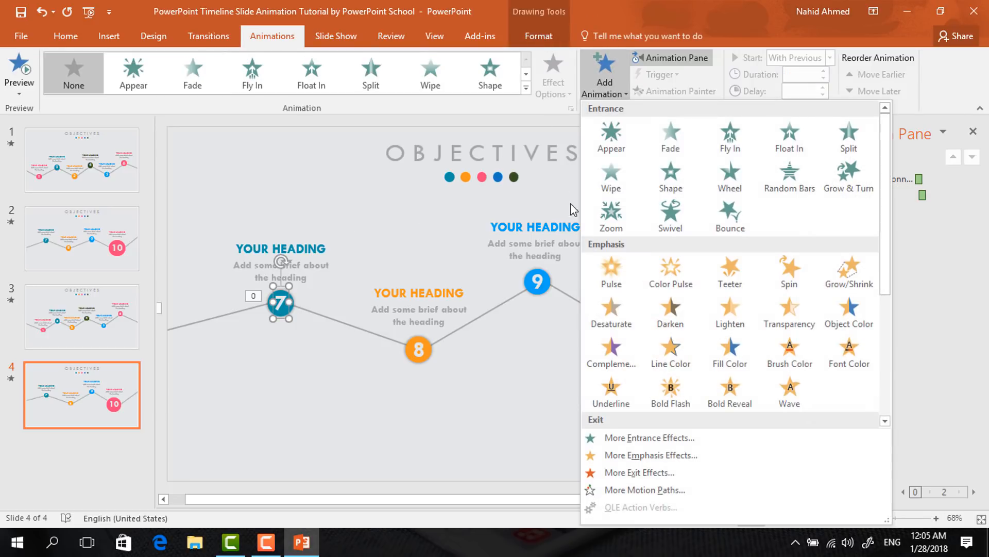
click(598, 217)
click(828, 57)
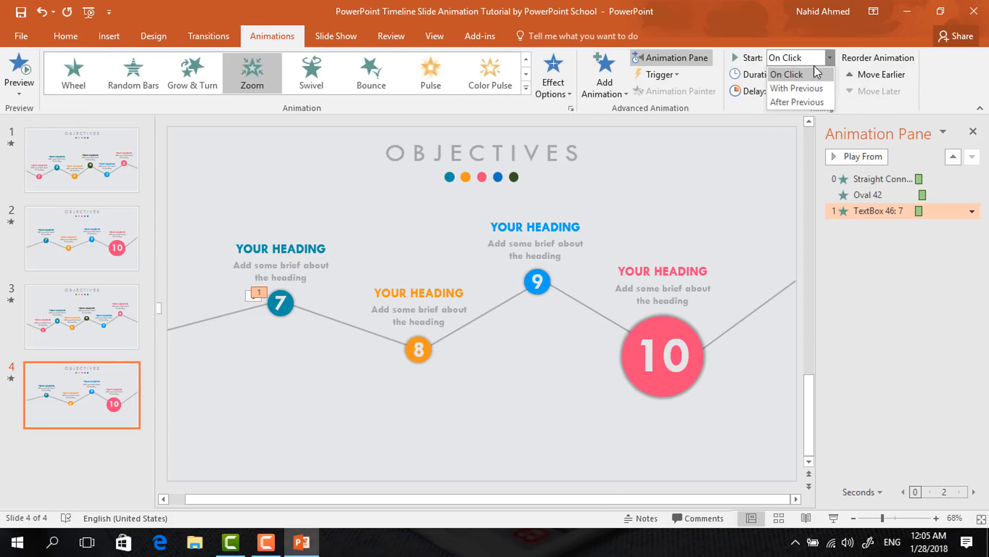
click(790, 101)
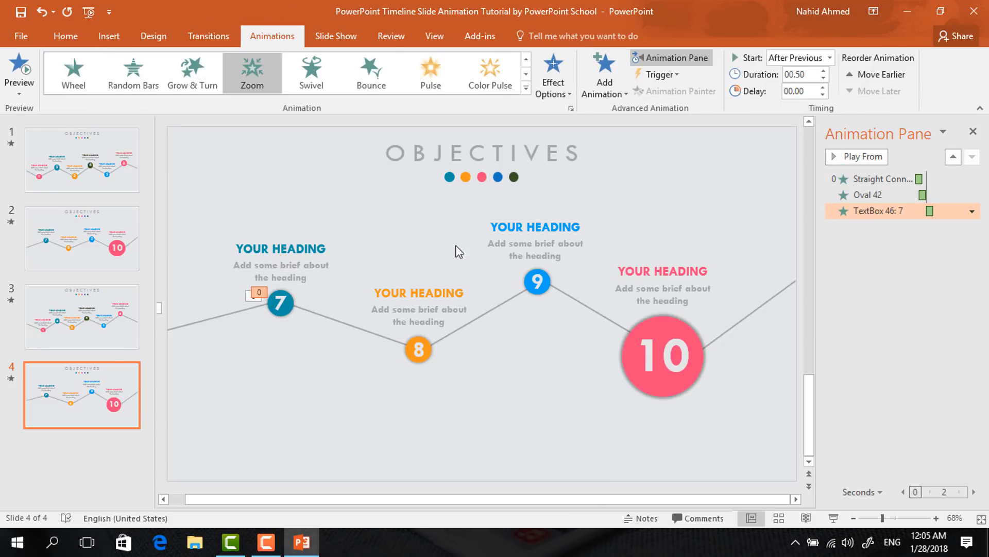
Add a Zoom entrance to the heading group above circle 7, starting After Previous
click(295, 236)
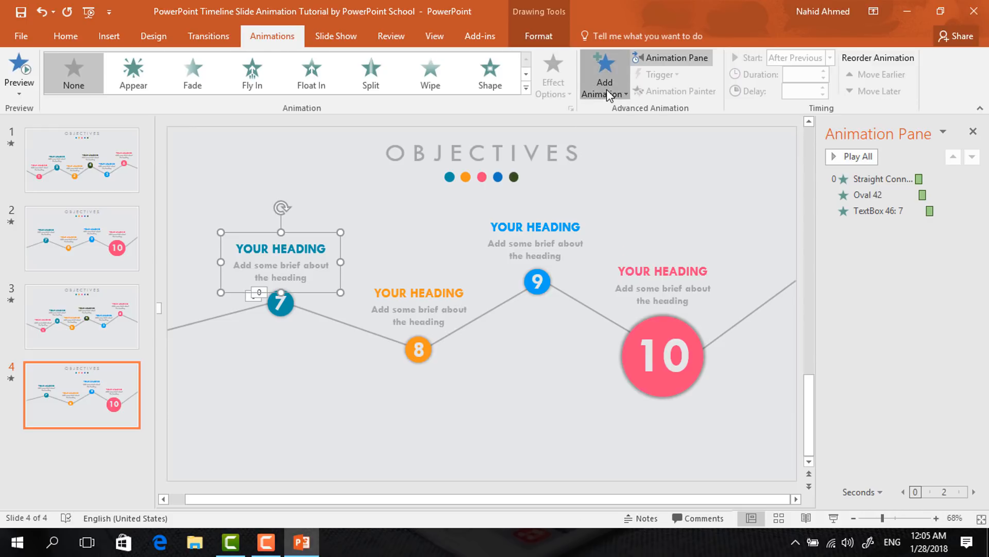
click(604, 72)
click(610, 222)
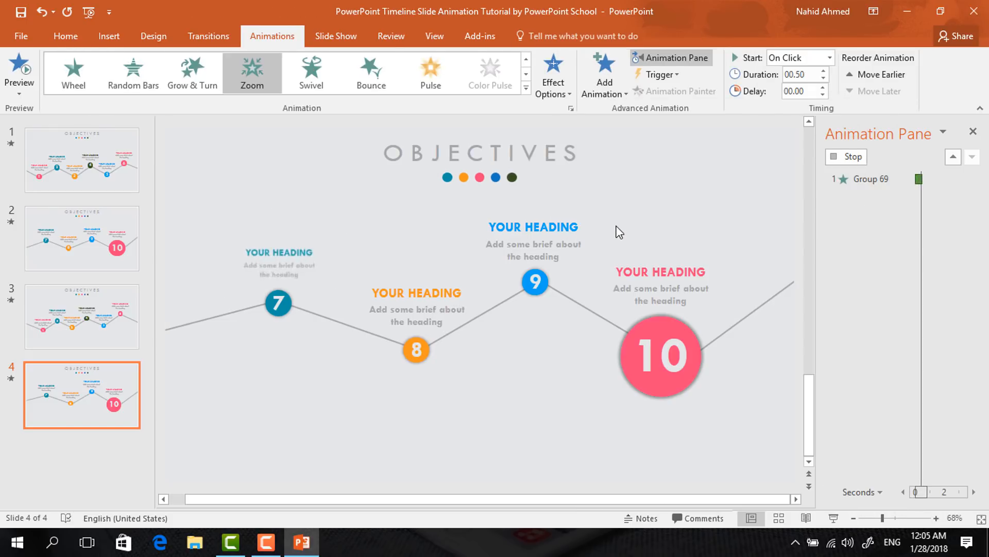
click(827, 61)
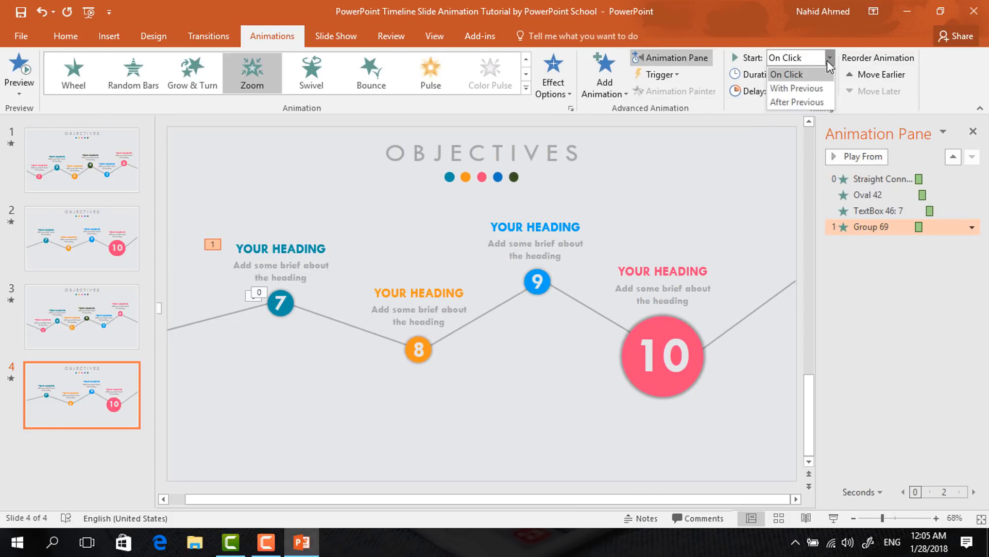
click(796, 102)
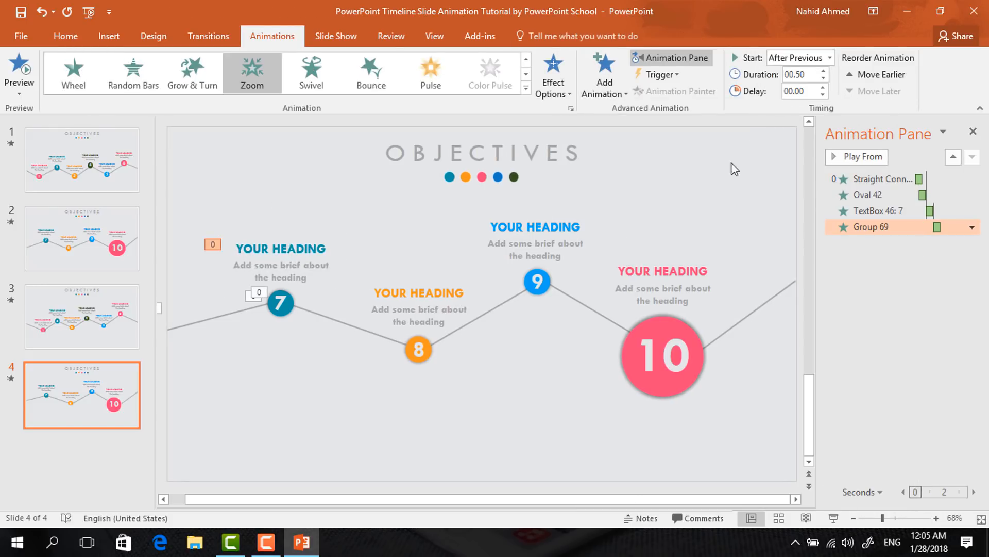
Apply a Wipe From Left to the connector between circles 7 and 8, starting With Previous with a 0.25 second delay
click(336, 324)
click(430, 72)
click(553, 75)
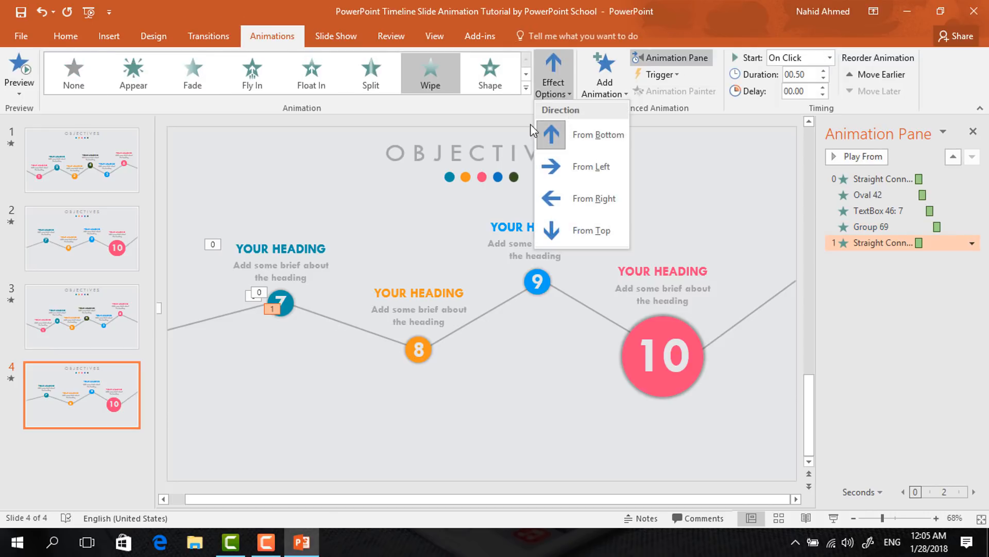
click(561, 167)
click(828, 58)
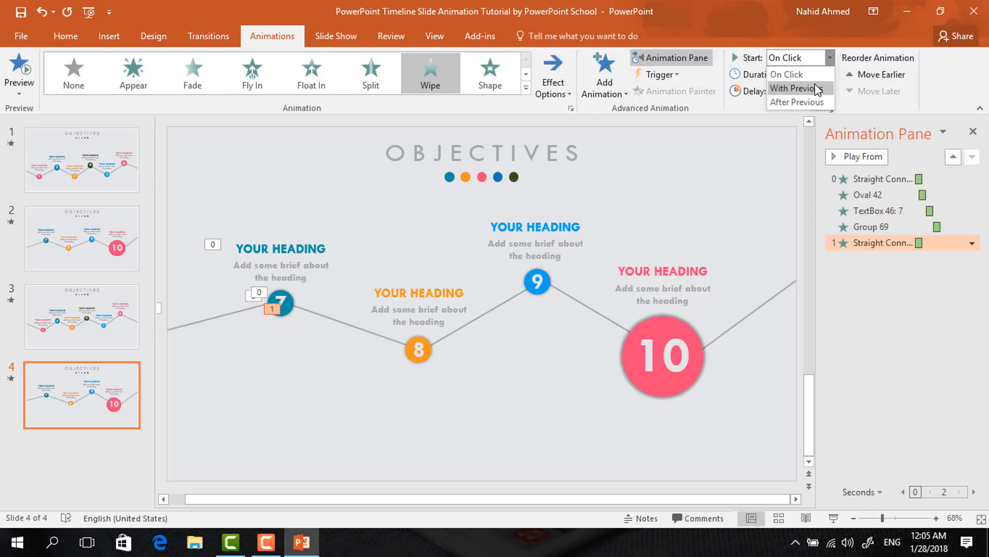
click(815, 86)
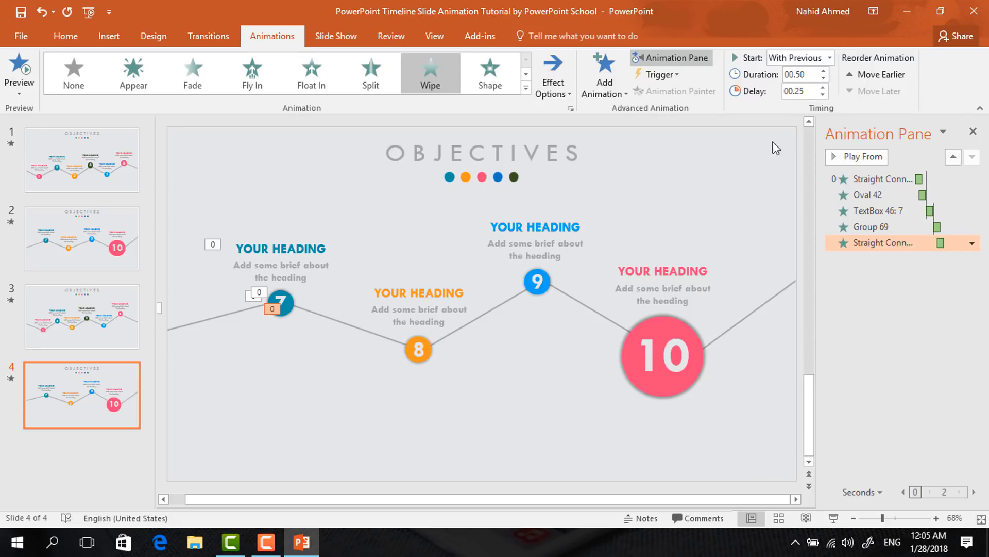
Add a Zoom entrance animation to circle 8
click(430, 349)
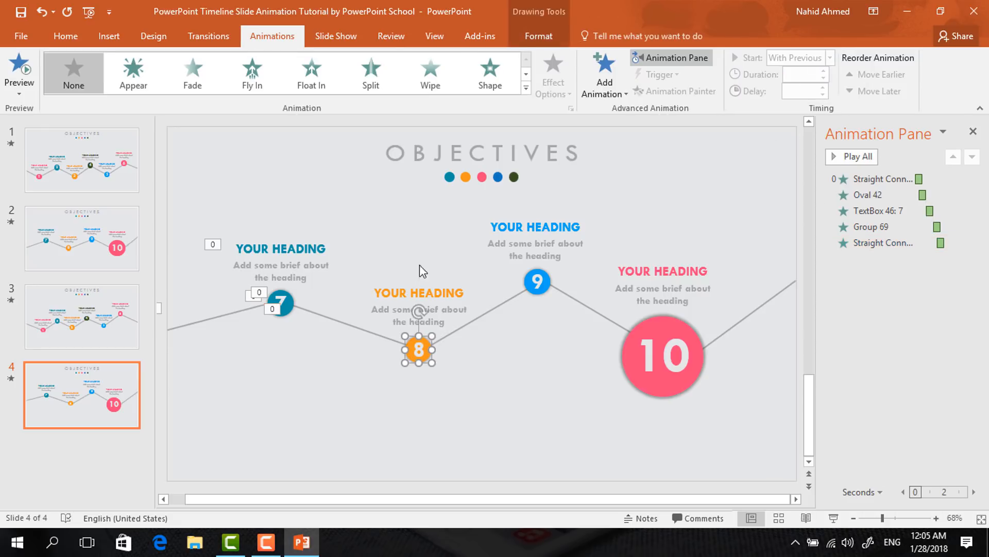
click(605, 77)
click(610, 222)
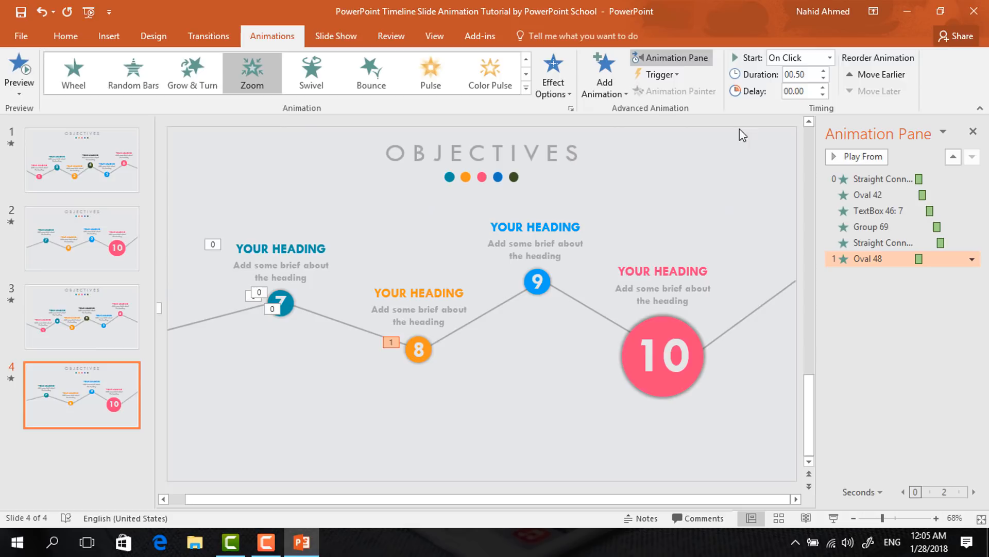
Set circle 8's Zoom to start With Previous with a 0.25 second delay
click(829, 58)
click(814, 92)
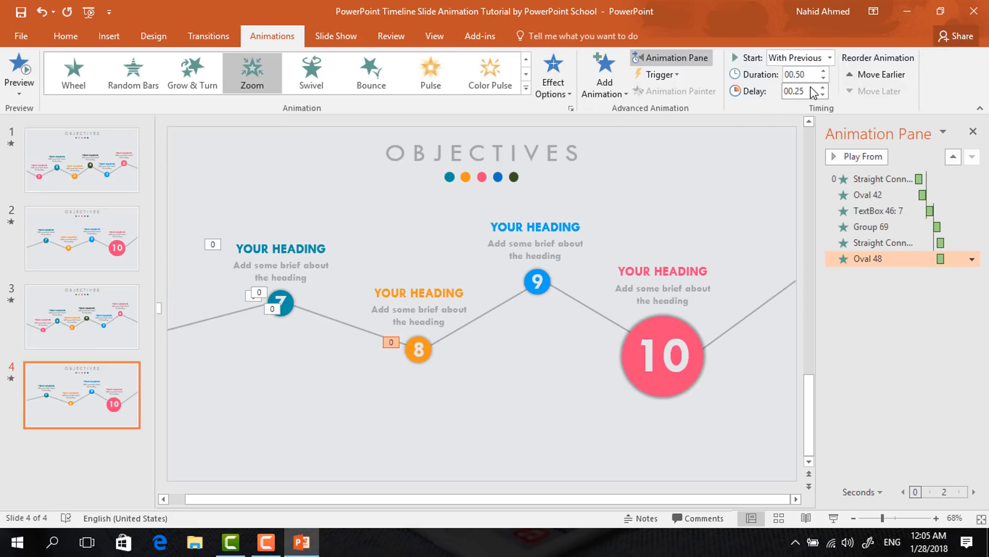
click(824, 87)
Add a Zoom entrance to the number 8 text box inside the circle, starting After Previous
click(414, 349)
click(598, 88)
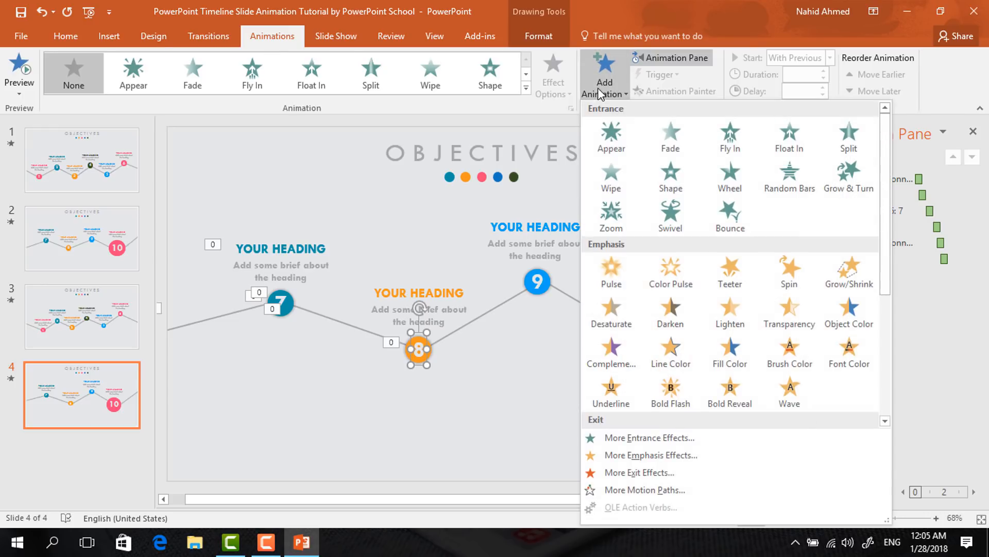
click(612, 215)
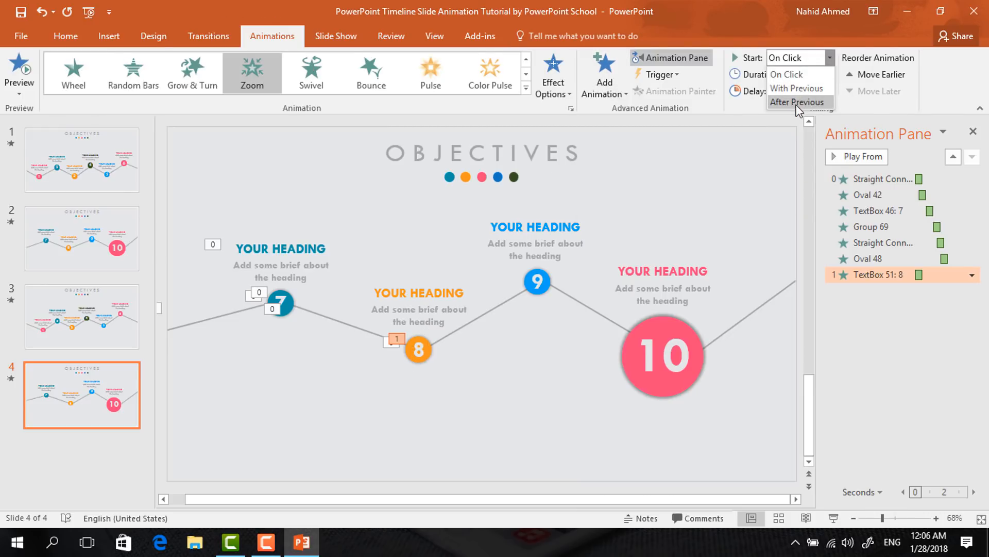
click(797, 102)
Add a Zoom entrance to the heading group above circle 8, starting After Previous
click(448, 281)
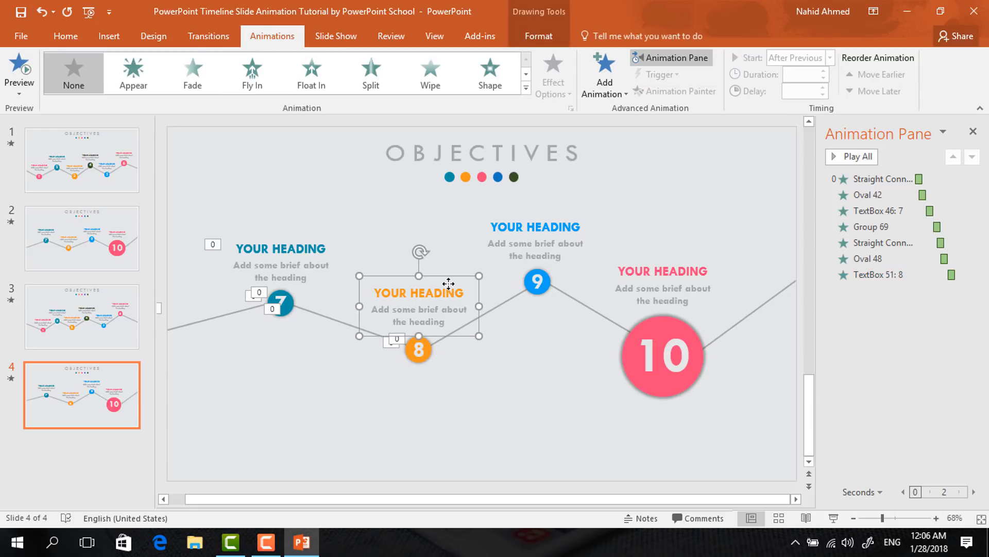
click(608, 88)
click(611, 211)
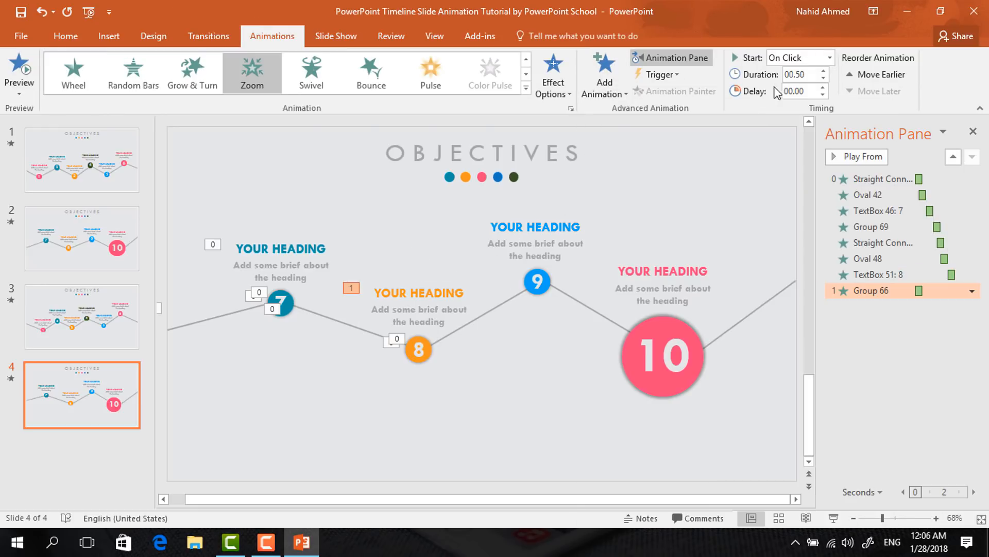
click(829, 58)
click(798, 102)
Apply a Wipe From Left to the connector between circles 8 and 9, starting With Previous with a 0.25 second delay
click(442, 338)
click(431, 81)
click(548, 87)
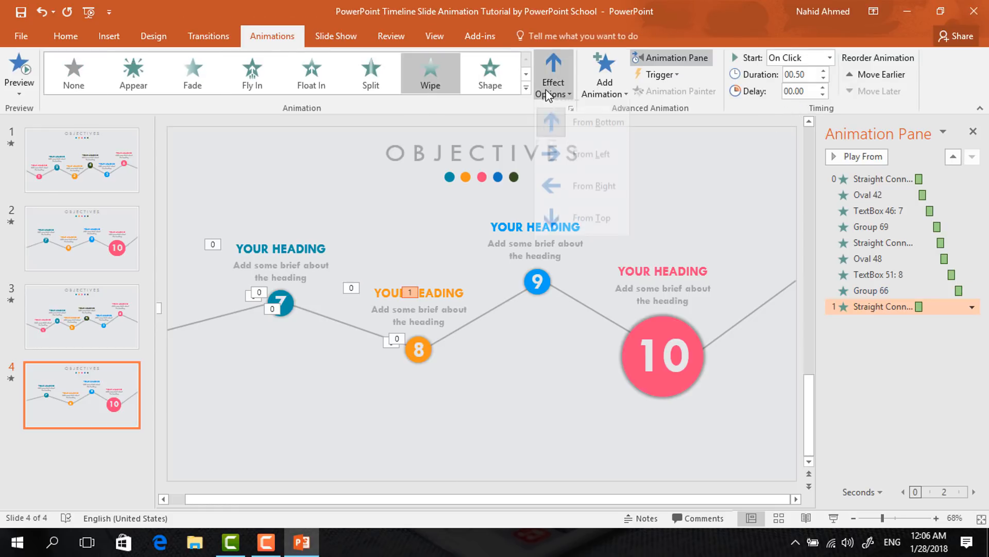
click(587, 165)
click(830, 58)
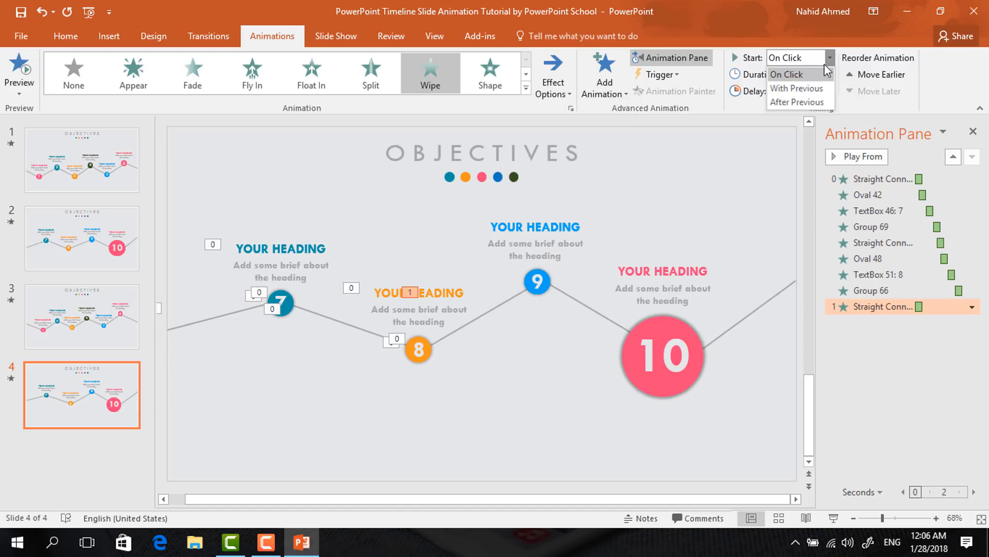
click(818, 83)
click(823, 88)
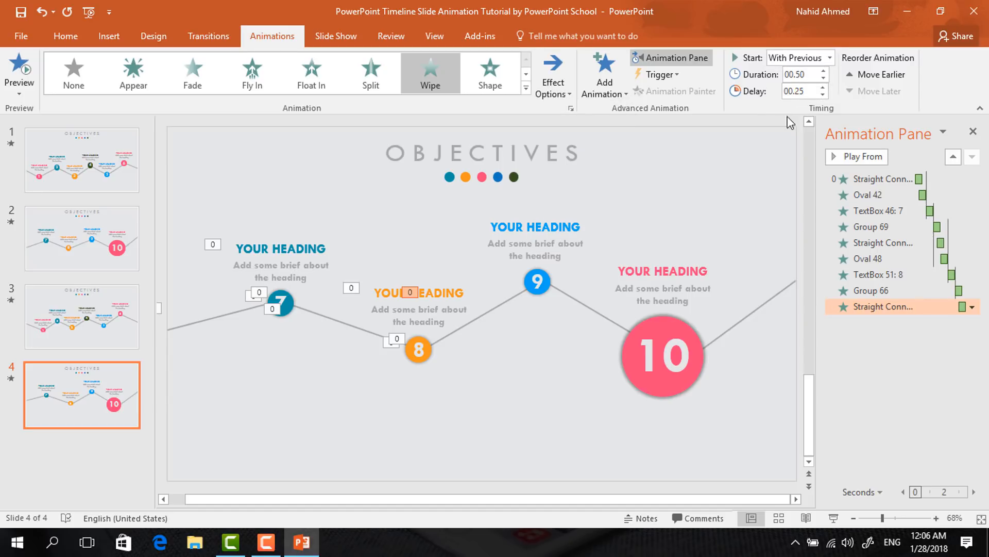
Add a Zoom entrance to circle 9, starting With Previous with a 0.5 second delay
click(549, 282)
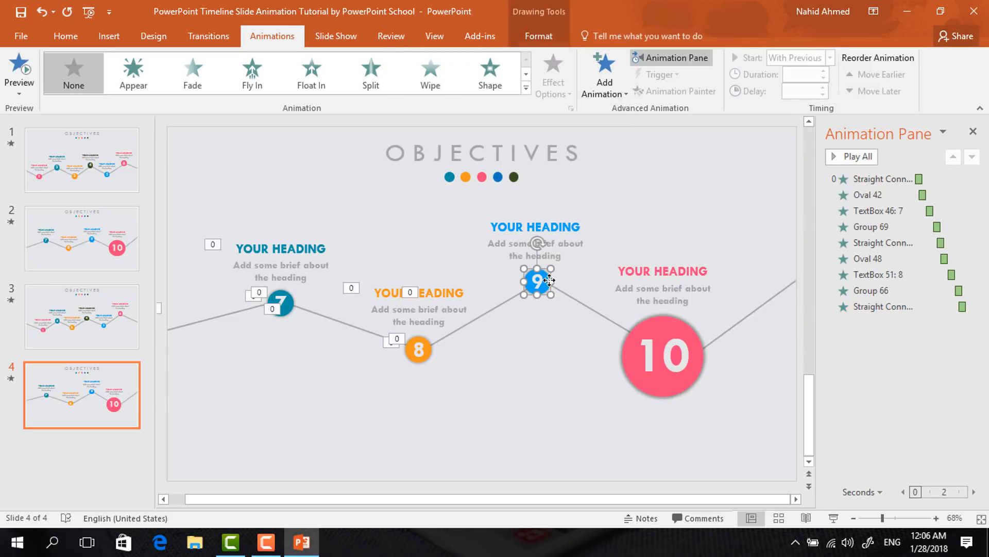
click(600, 88)
click(615, 209)
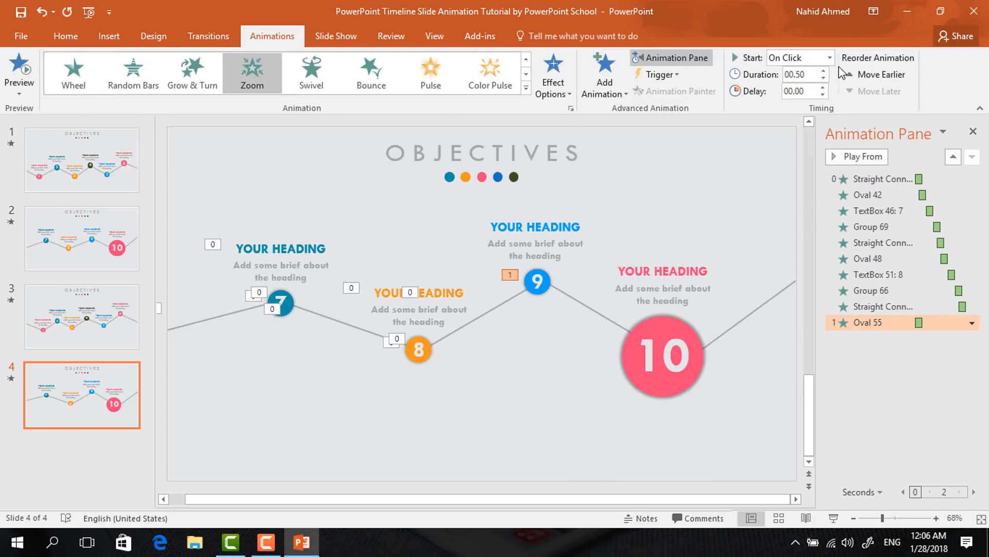
click(831, 56)
click(797, 88)
click(823, 88)
click(823, 88)
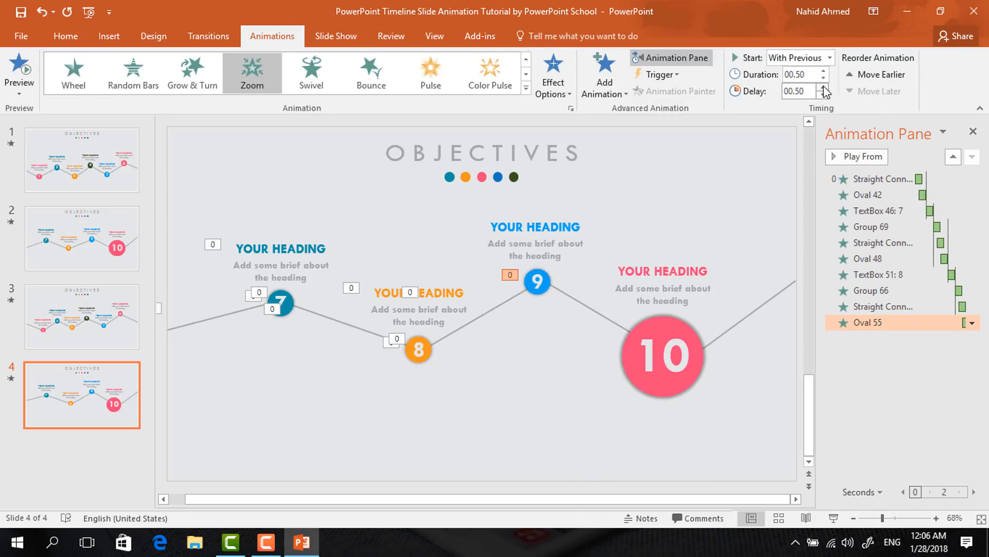
Add a Zoom entrance to the number 9 text box inside the circle, starting After Previous
click(533, 280)
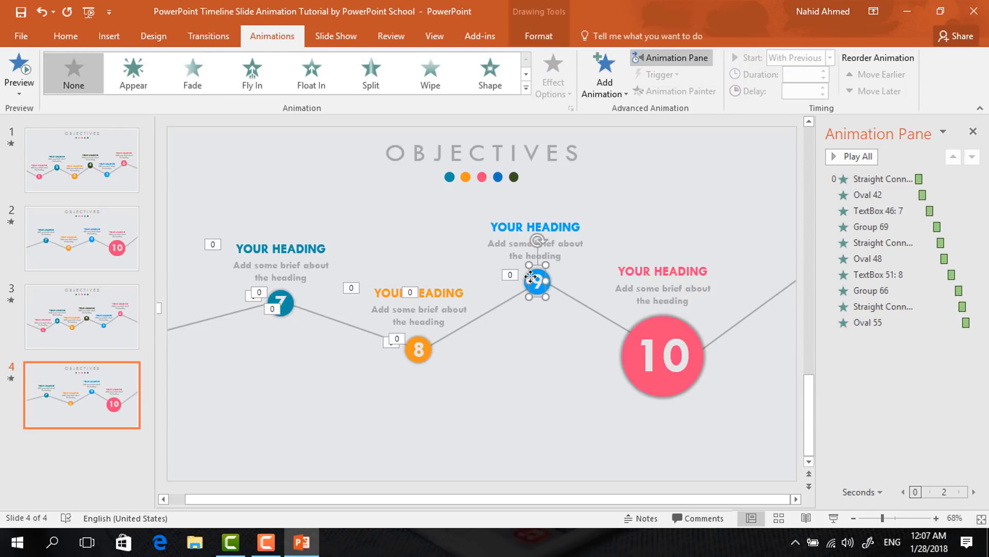
click(610, 101)
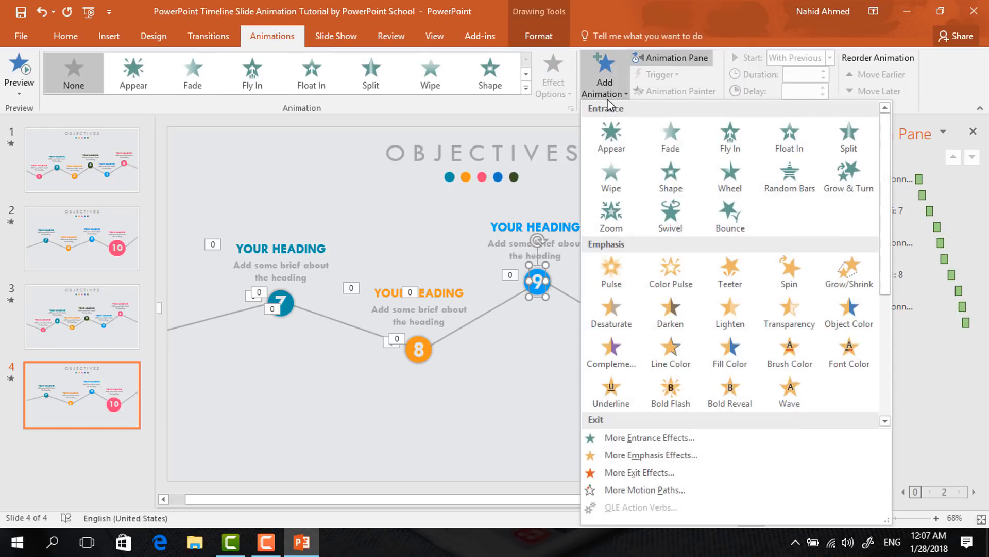
click(607, 214)
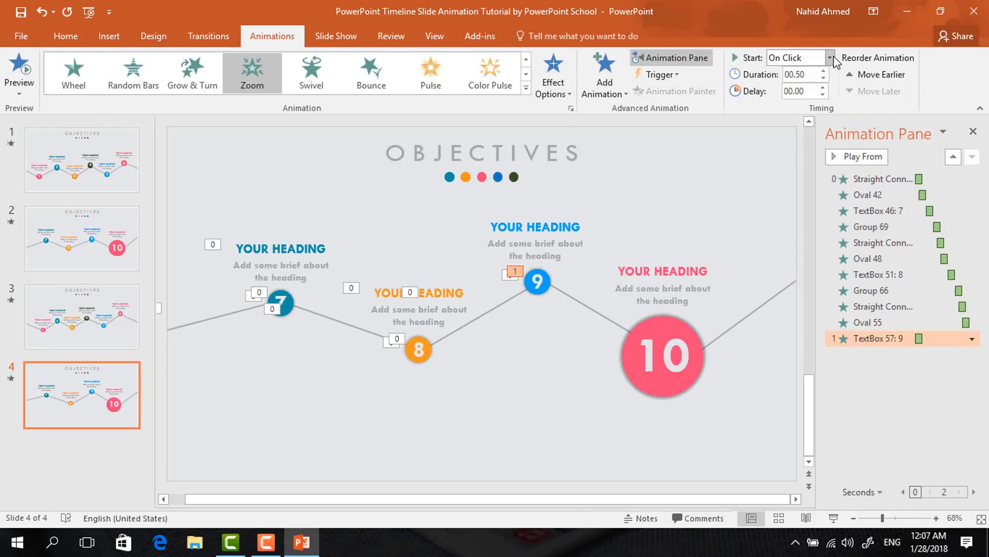
click(830, 58)
click(796, 100)
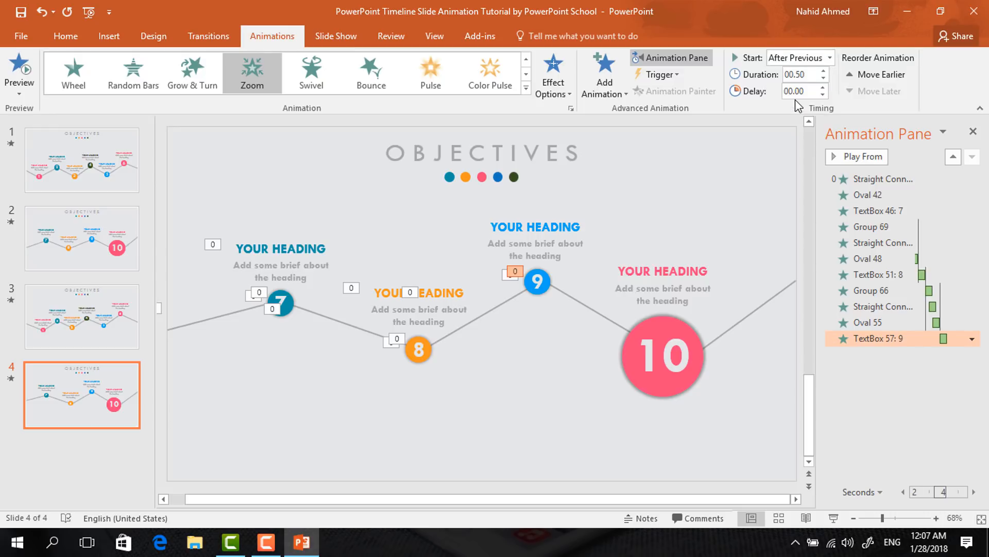
Add a Zoom entrance to the heading group above circle 9, starting After Previous
click(560, 212)
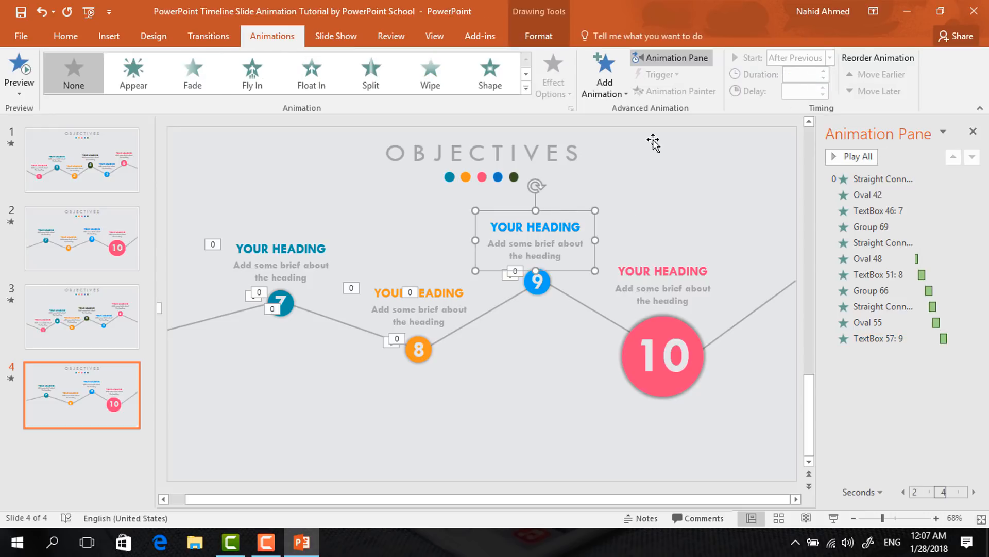
click(602, 93)
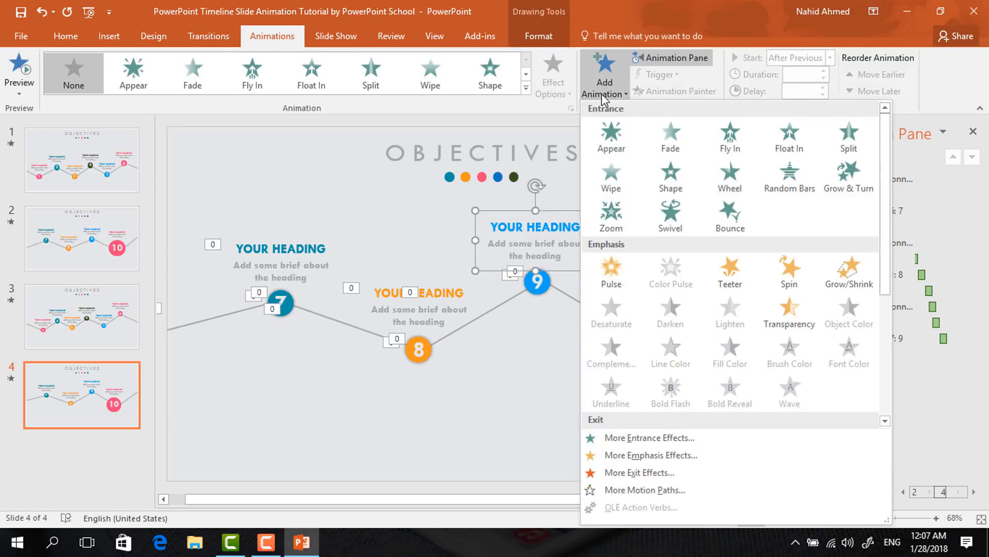
click(601, 219)
click(830, 61)
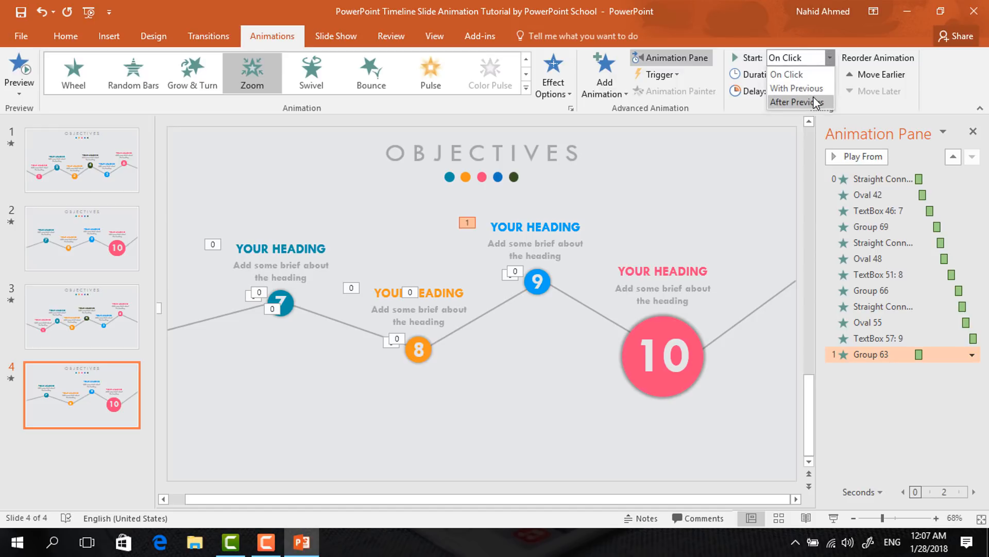
click(814, 97)
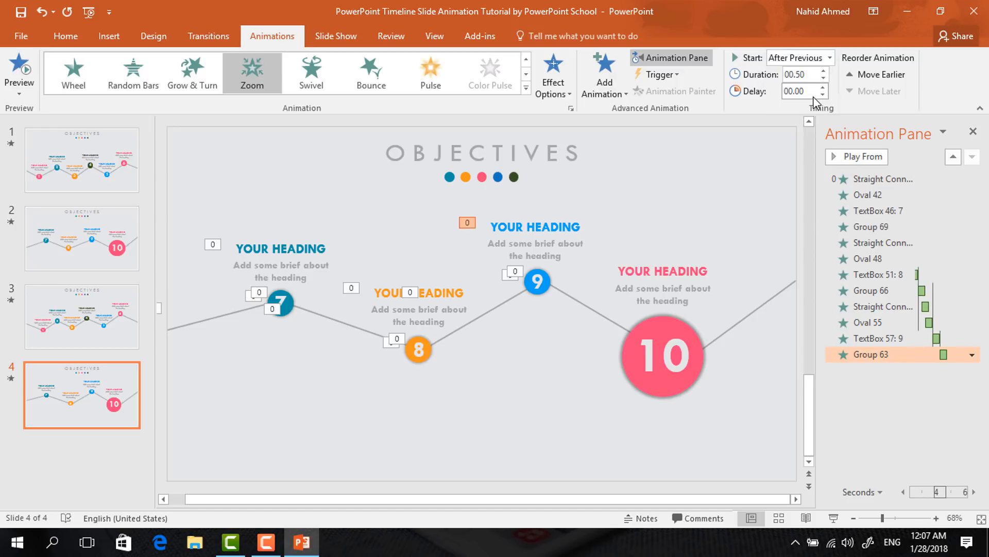
Apply a Wipe From Left to the connector between circles 9 and 10, starting With Previous with a 0.25 second delay
click(561, 289)
click(450, 74)
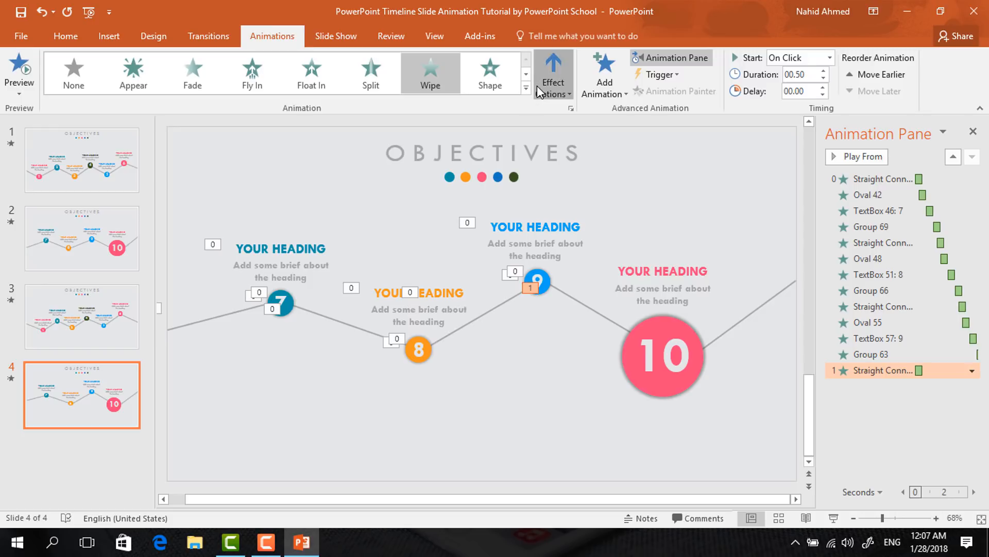
click(537, 86)
click(551, 171)
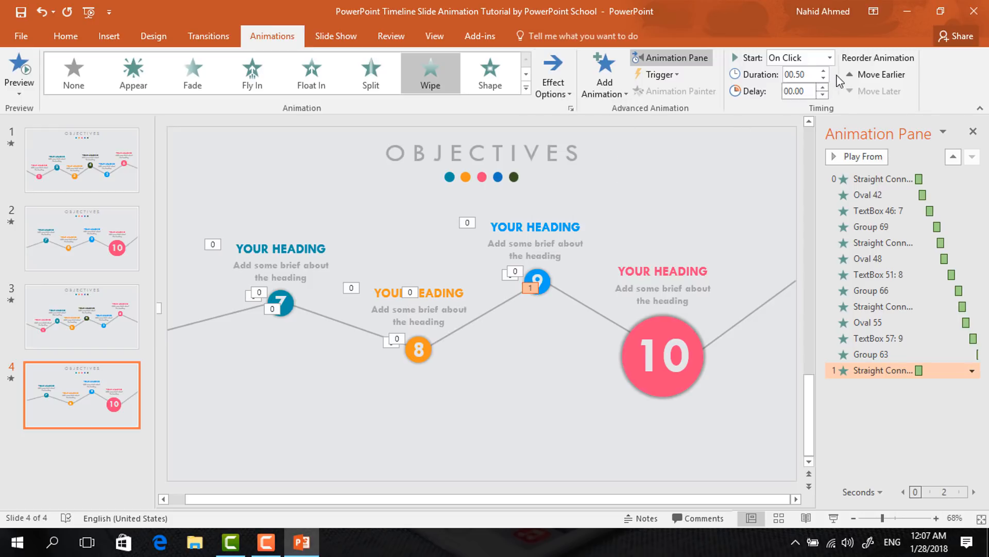
click(831, 58)
click(803, 89)
click(823, 87)
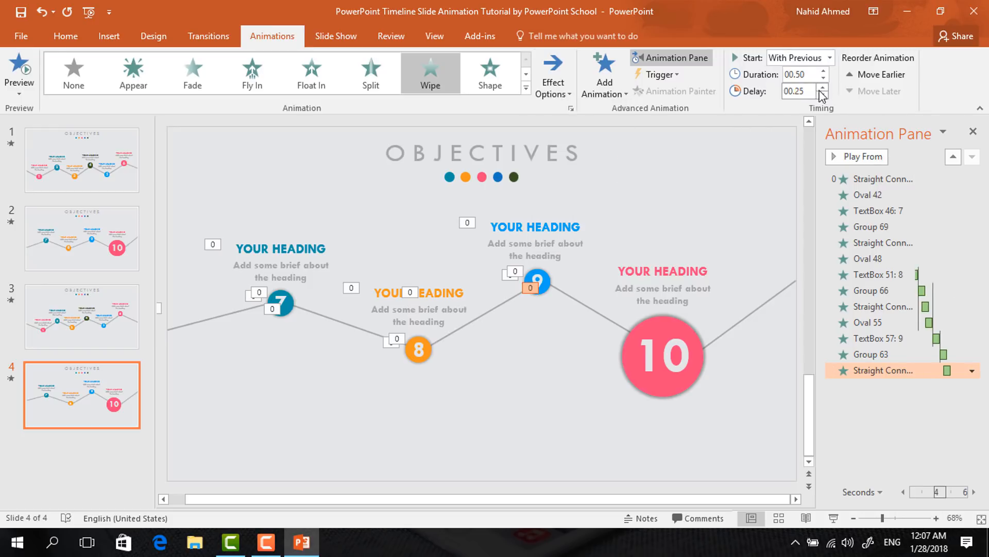
Add a Zoom entrance to circle 10, starting With Previous with a 0.5 second delay
click(669, 389)
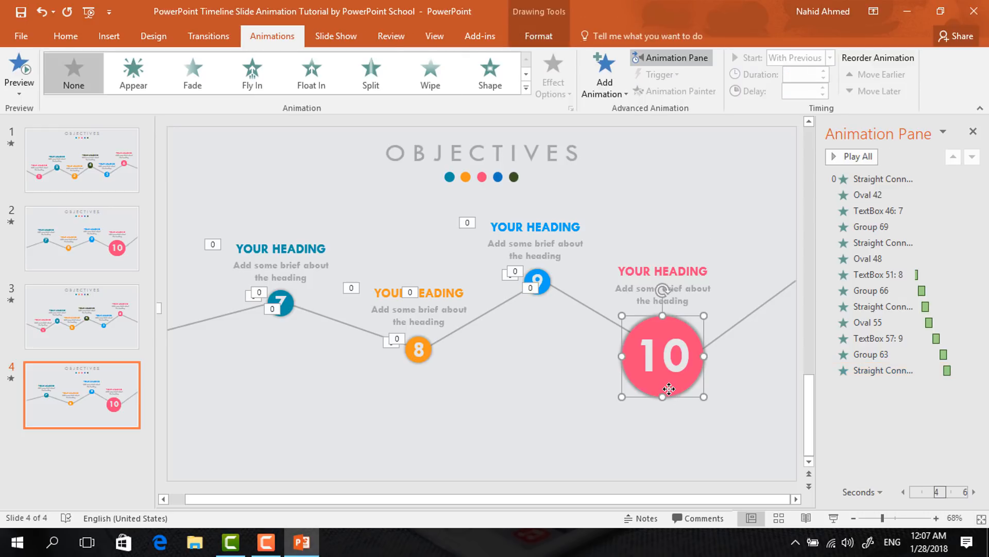
click(605, 77)
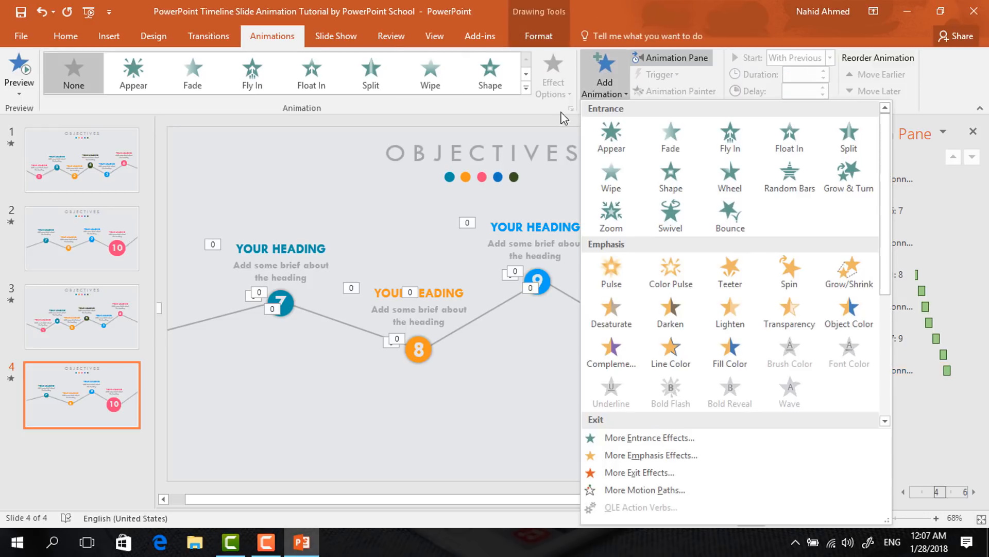
click(613, 206)
click(830, 57)
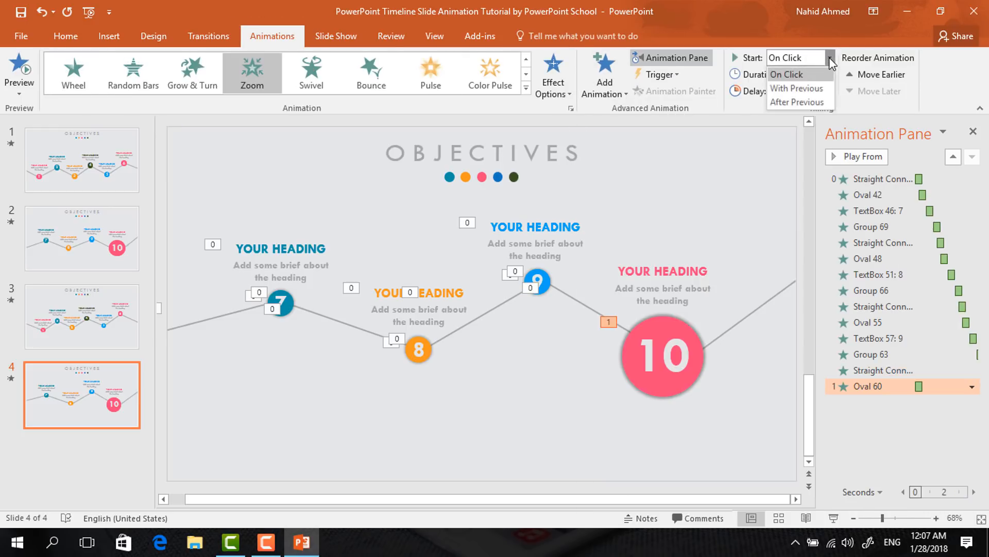
click(812, 89)
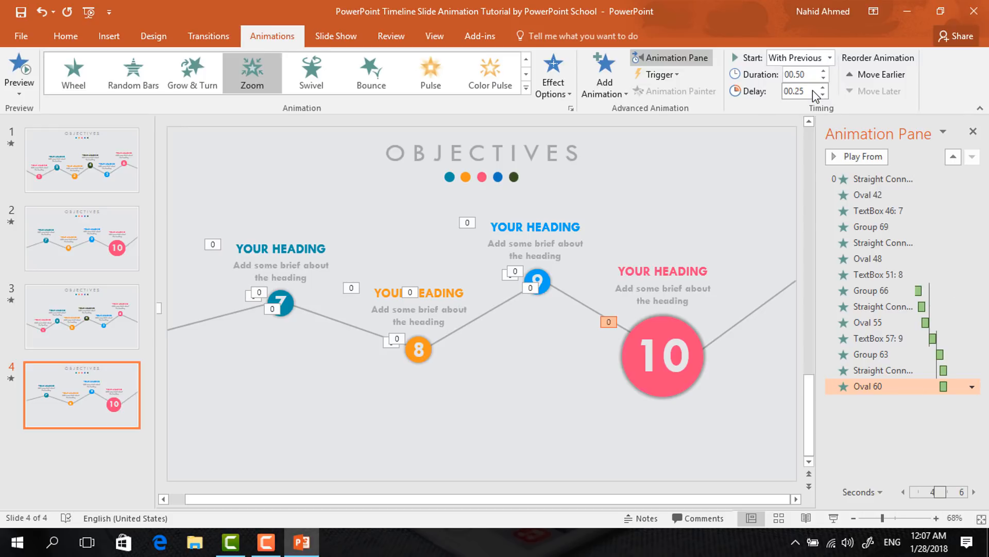
Add a Zoom entrance to the number 10 text box inside the circle, starting After Previous
click(691, 344)
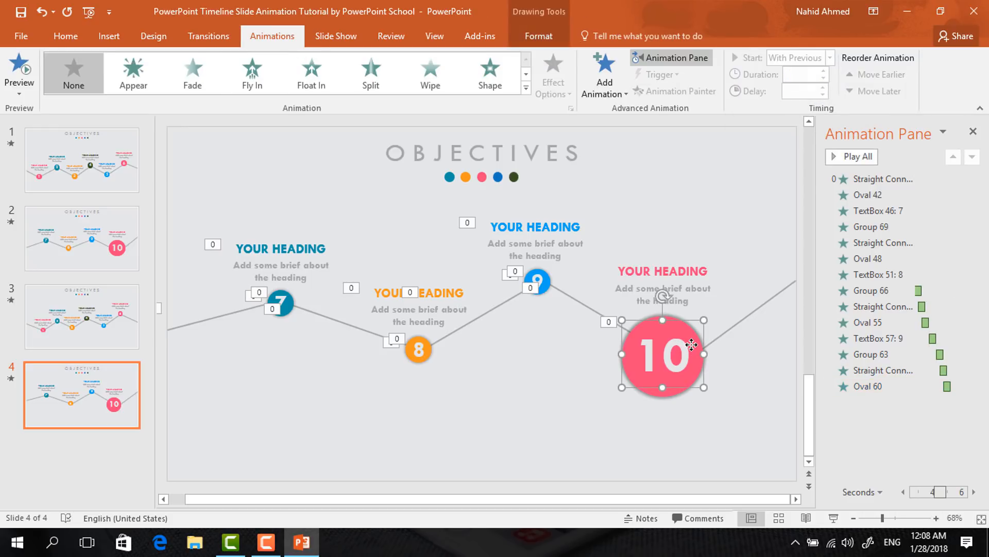
click(598, 96)
click(604, 215)
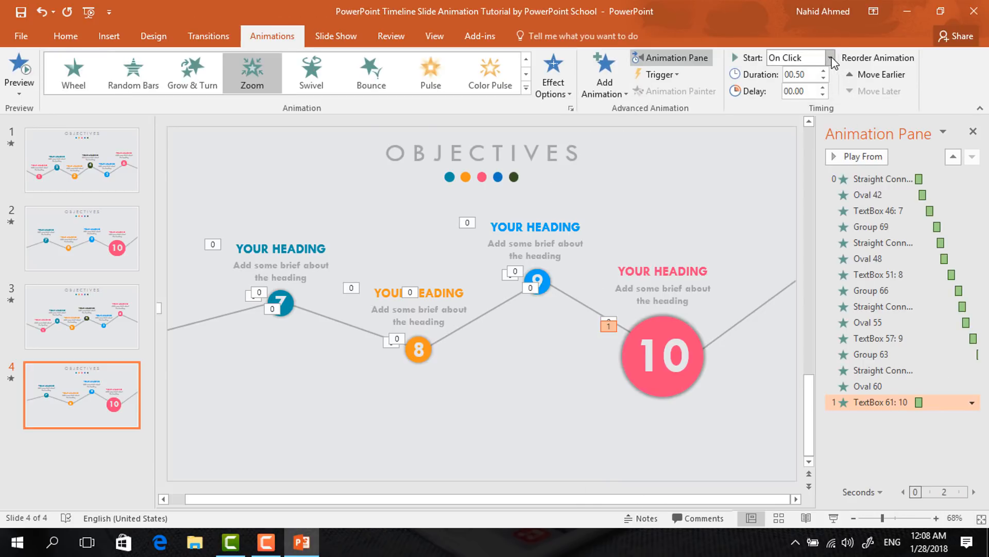
click(830, 58)
click(812, 103)
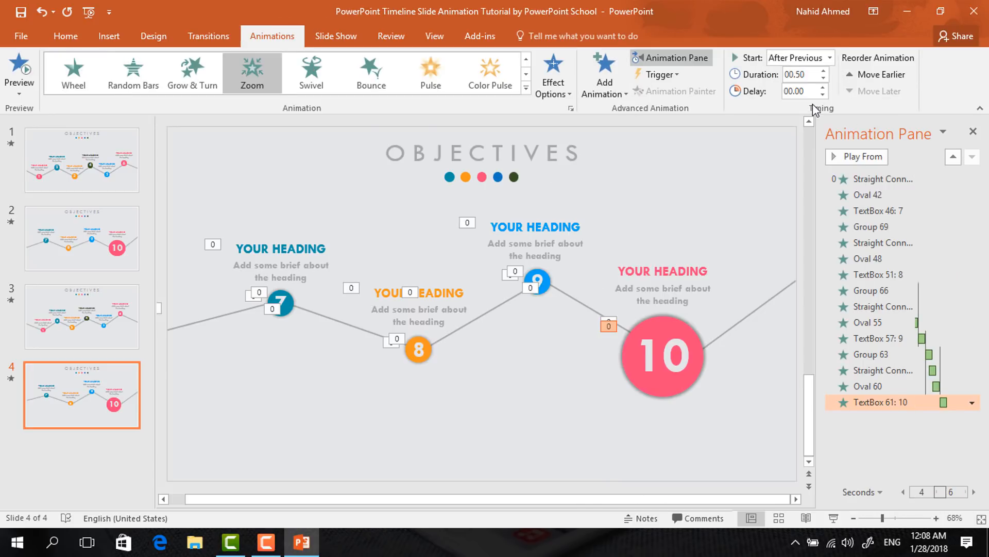
Add a Zoom entrance to the heading group above circle 10, starting After Previous
click(657, 260)
click(605, 85)
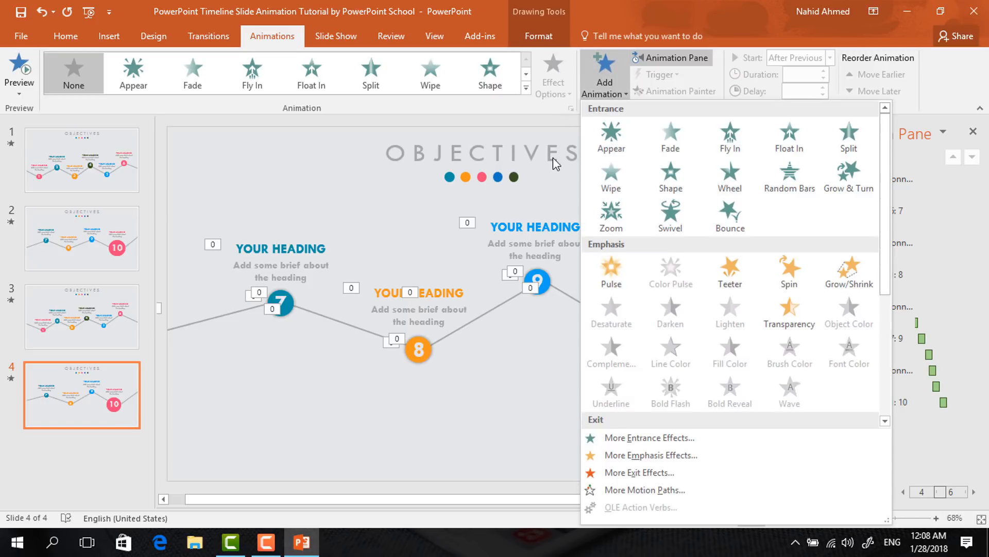
click(610, 217)
click(827, 57)
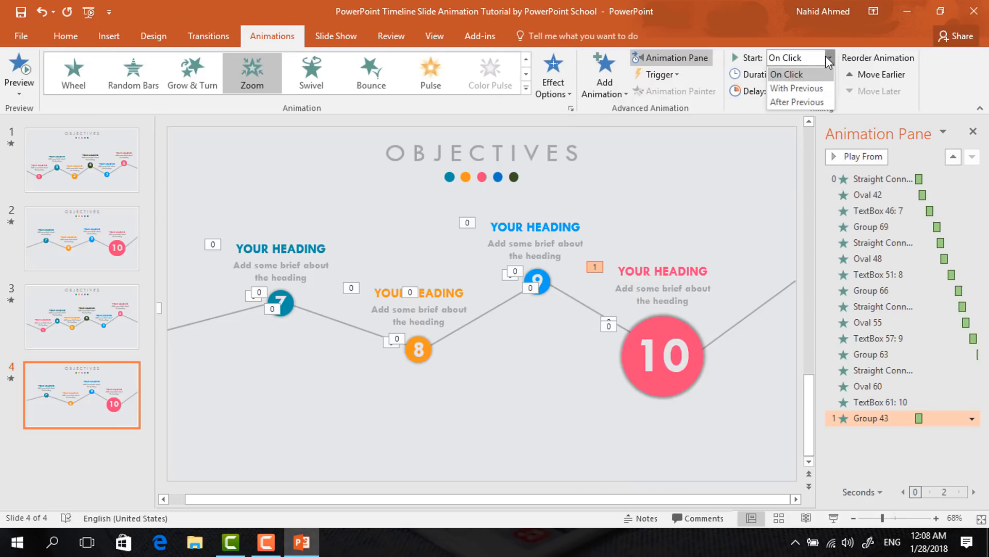
click(809, 101)
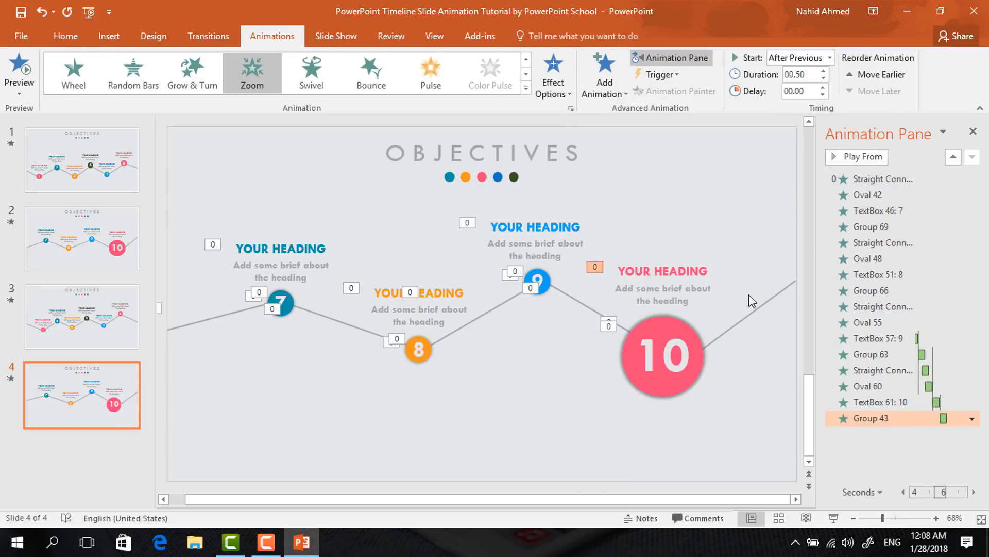
Apply a Wipe From Left entrance to the connector leading right from circle 10
click(752, 311)
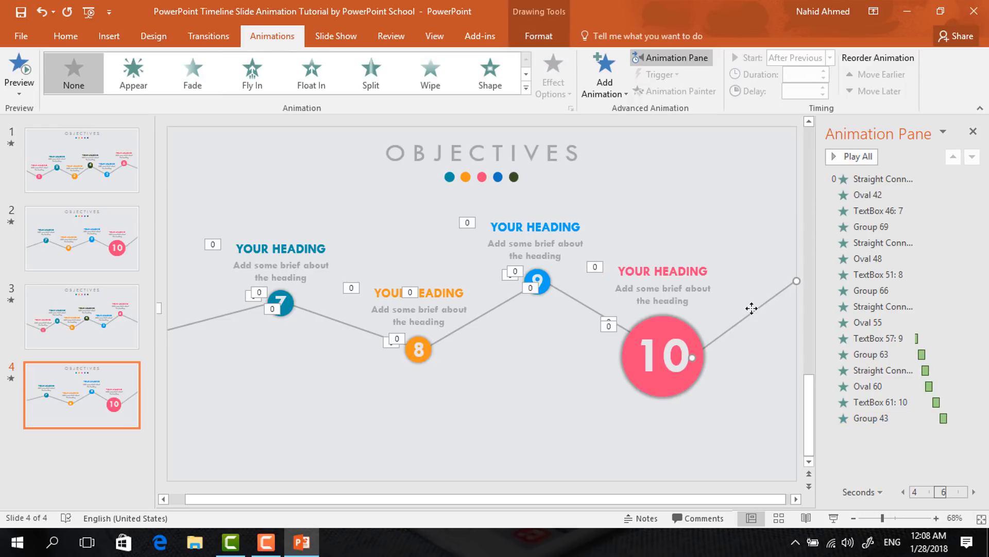
click(418, 78)
click(553, 83)
click(587, 165)
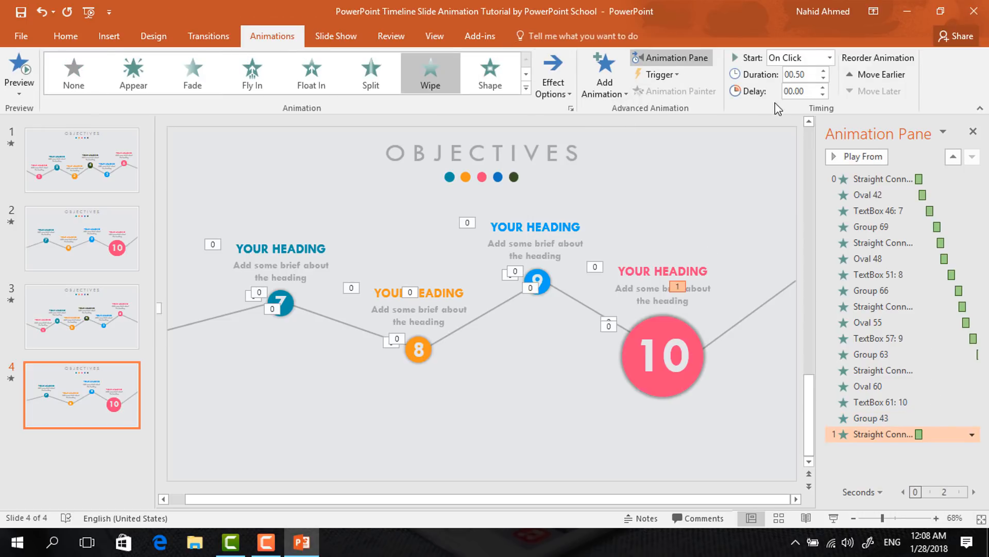
Set the final connector's Wipe to start With Previous with a 0.25 second delay, then close the Animation Pane
click(828, 58)
click(818, 92)
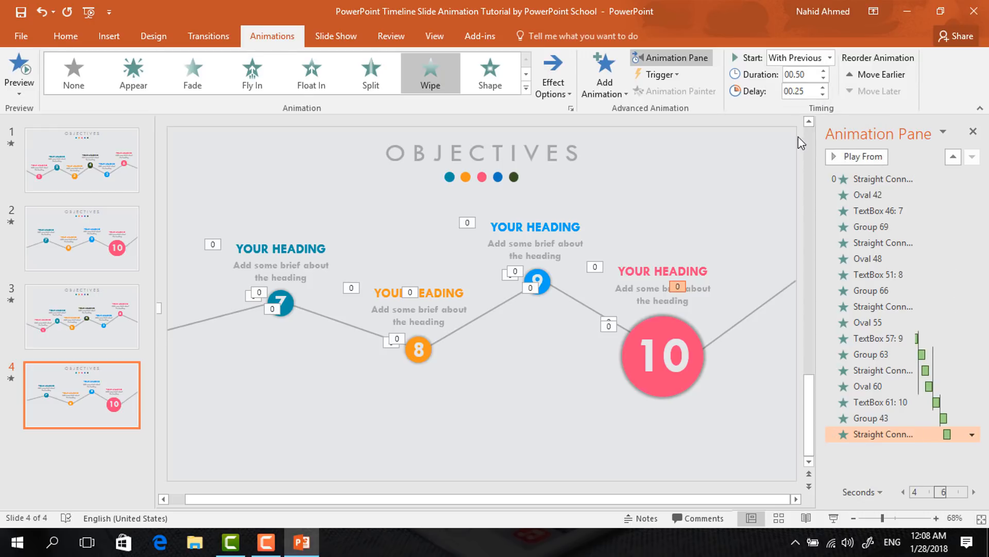
click(709, 212)
click(973, 131)
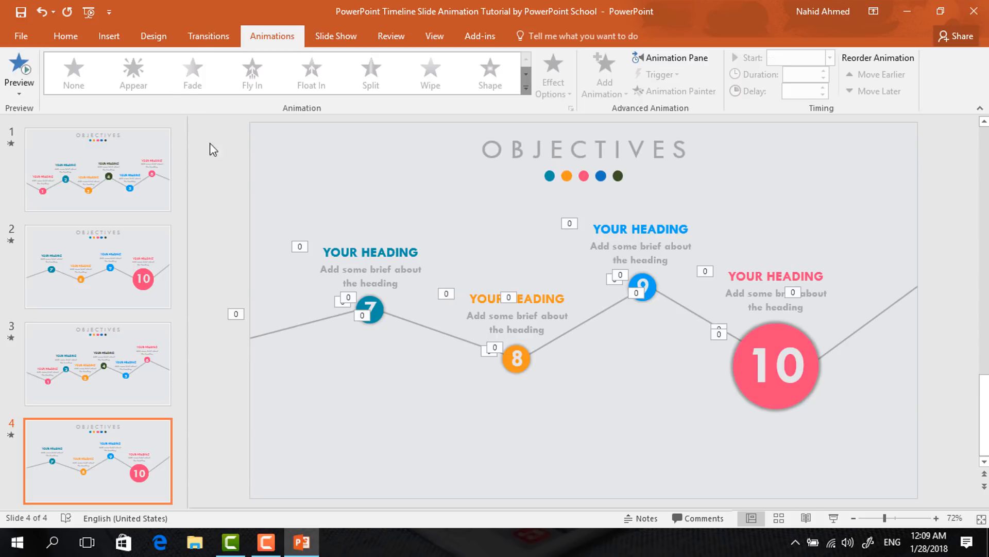
Apply a Push transition to slide 4 and pick a direction from its effect options
click(218, 41)
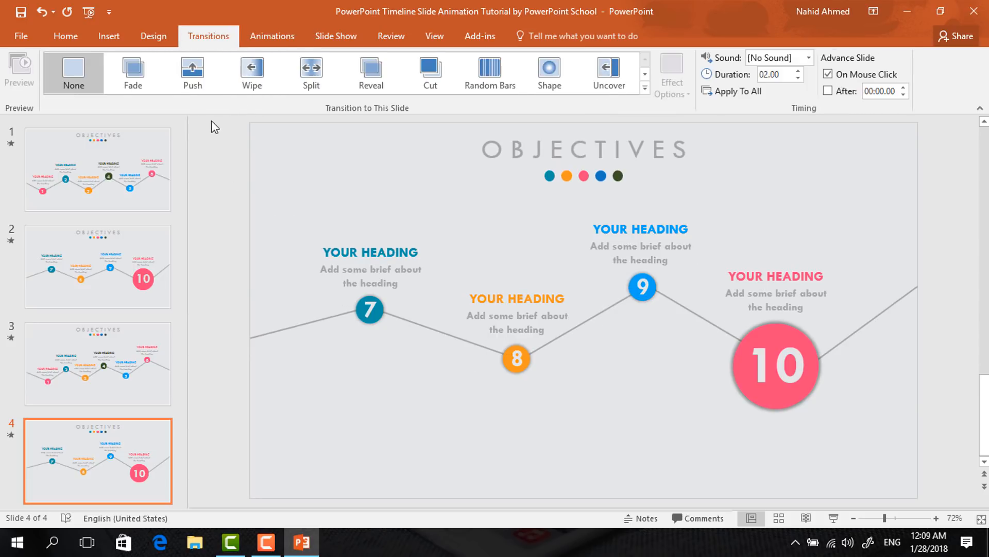
click(194, 86)
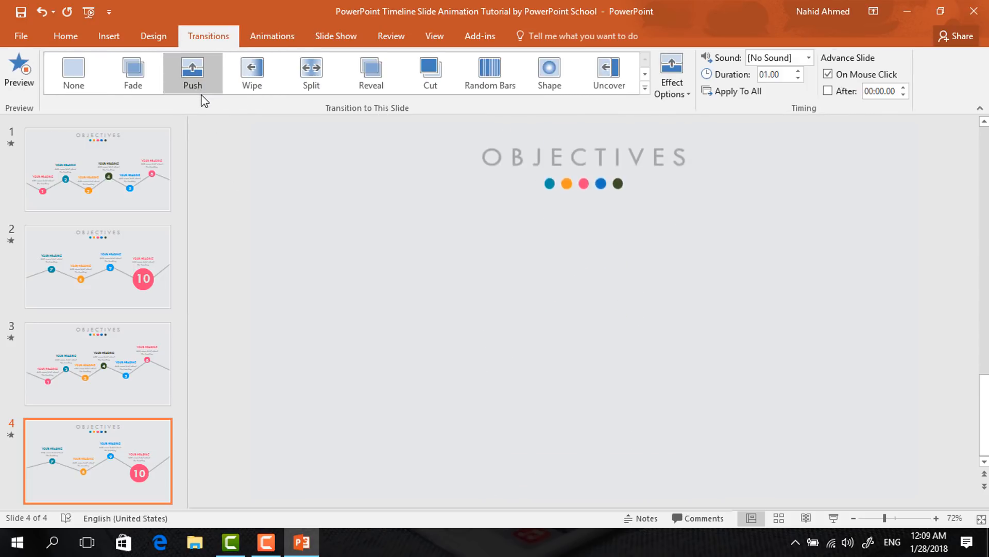
click(672, 82)
click(713, 180)
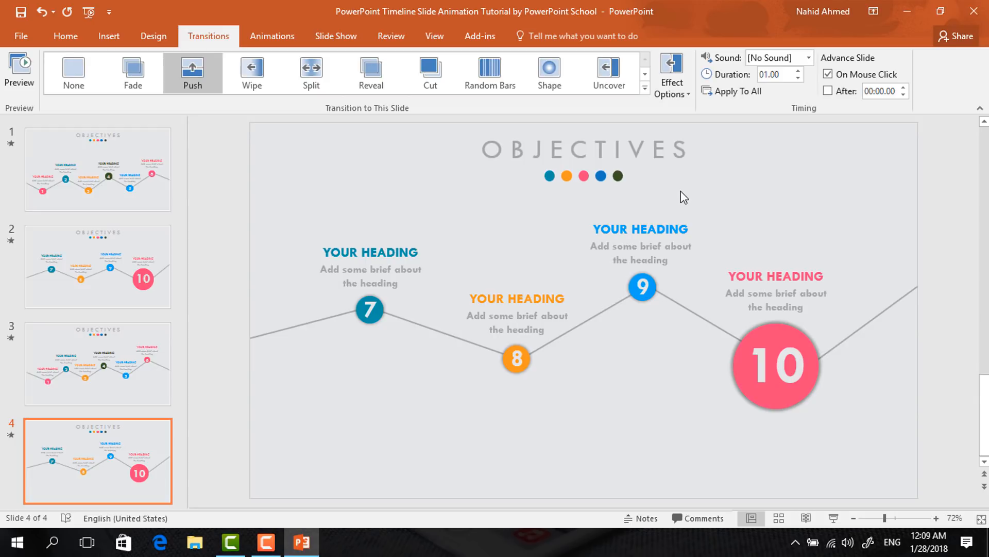
Play the slide show starting from slide 3 to preview the animations
click(159, 371)
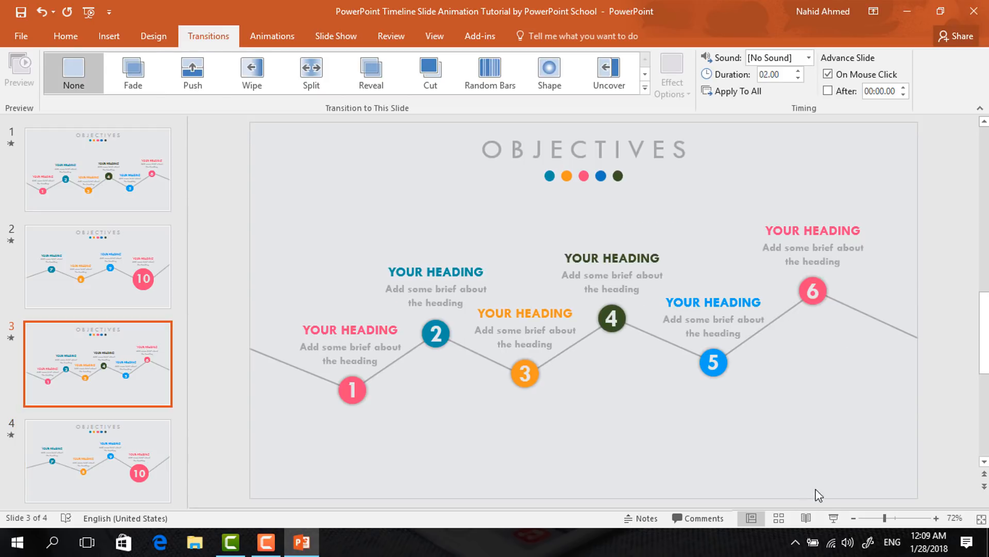
click(834, 518)
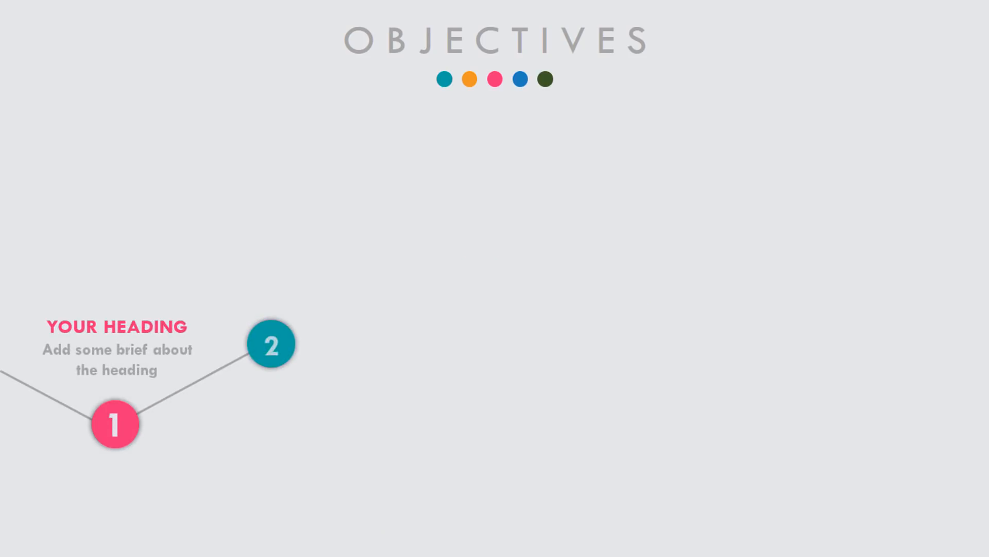